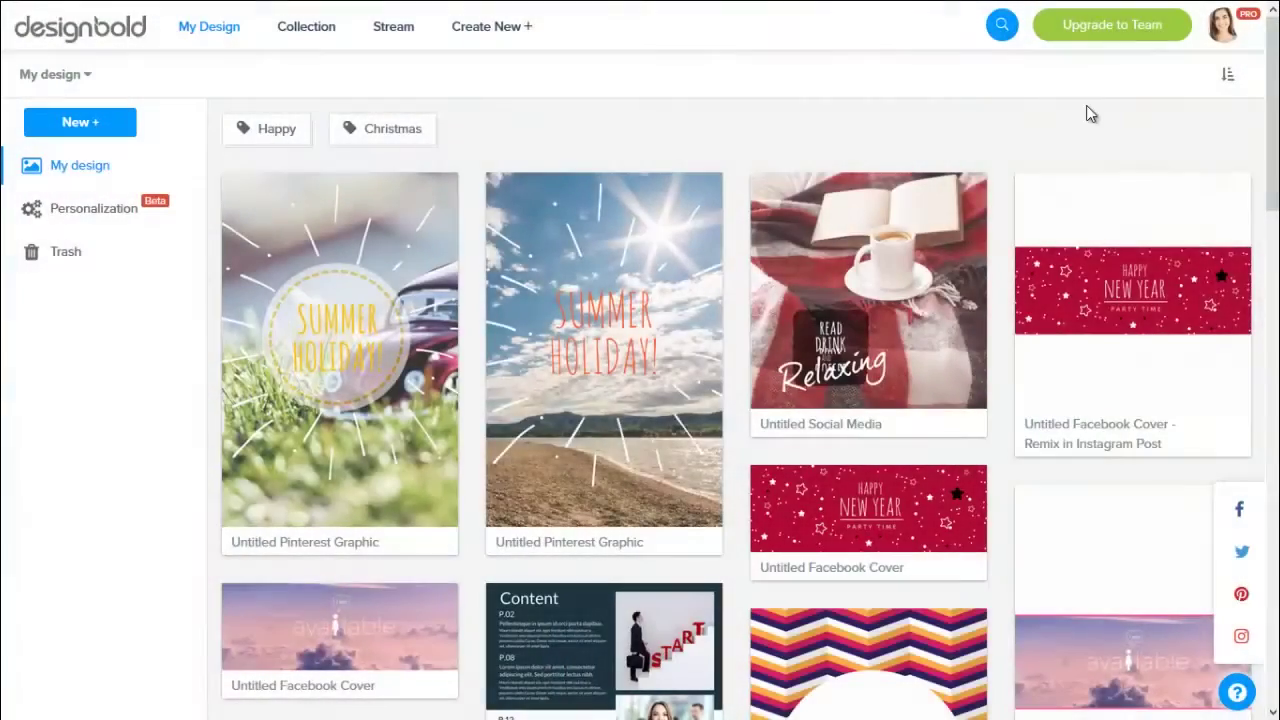
Step: Find the Summer Holiday Pinterest Graphic card in My Design and preview it
{"action": "scroll", "coordinate": [1058, 140], "scroll_direction": "down", "scroll_amount": 2}
{"action": "scroll", "coordinate": [1058, 140], "scroll_direction": "down", "scroll_amount": 3}
{"action": "scroll", "coordinate": [1058, 157], "scroll_direction": "down", "scroll_amount": 5}
{"action": "scroll", "coordinate": [1048, 177], "scroll_direction": "up", "scroll_amount": 10}
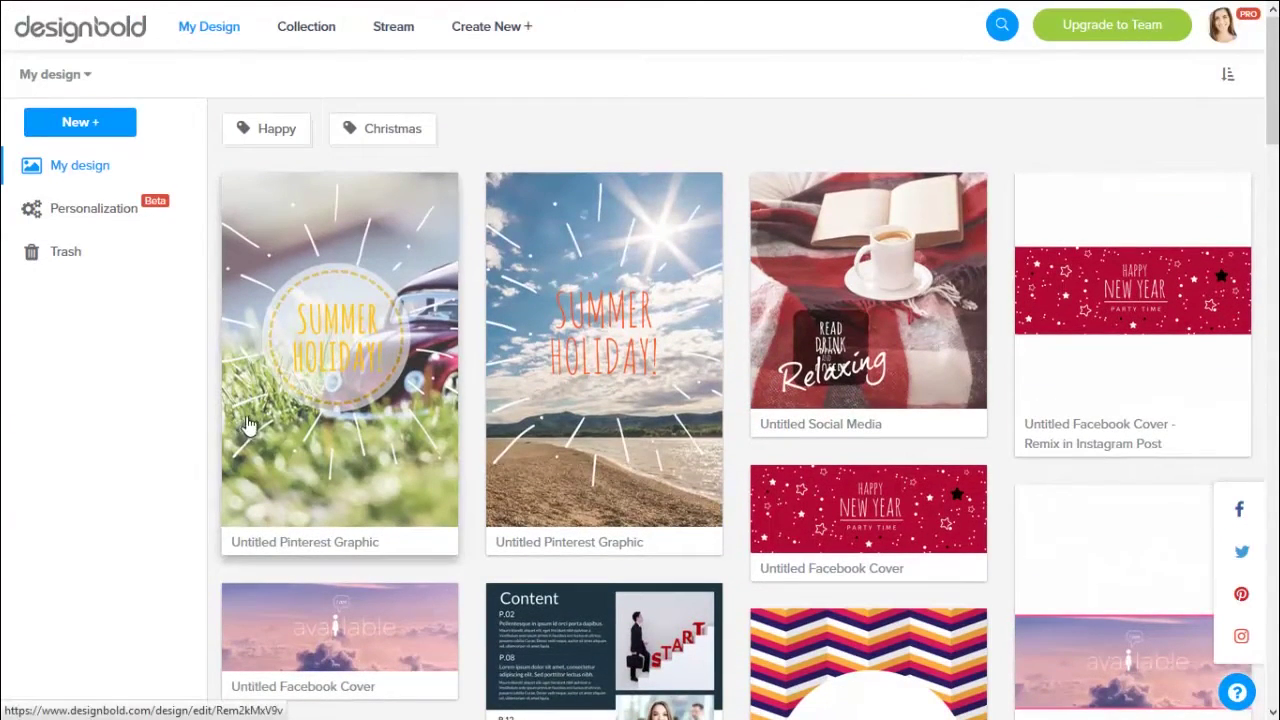
{"action": "left_click", "coordinate": [352, 352]}
{"action": "right_click", "coordinate": [372, 362]}
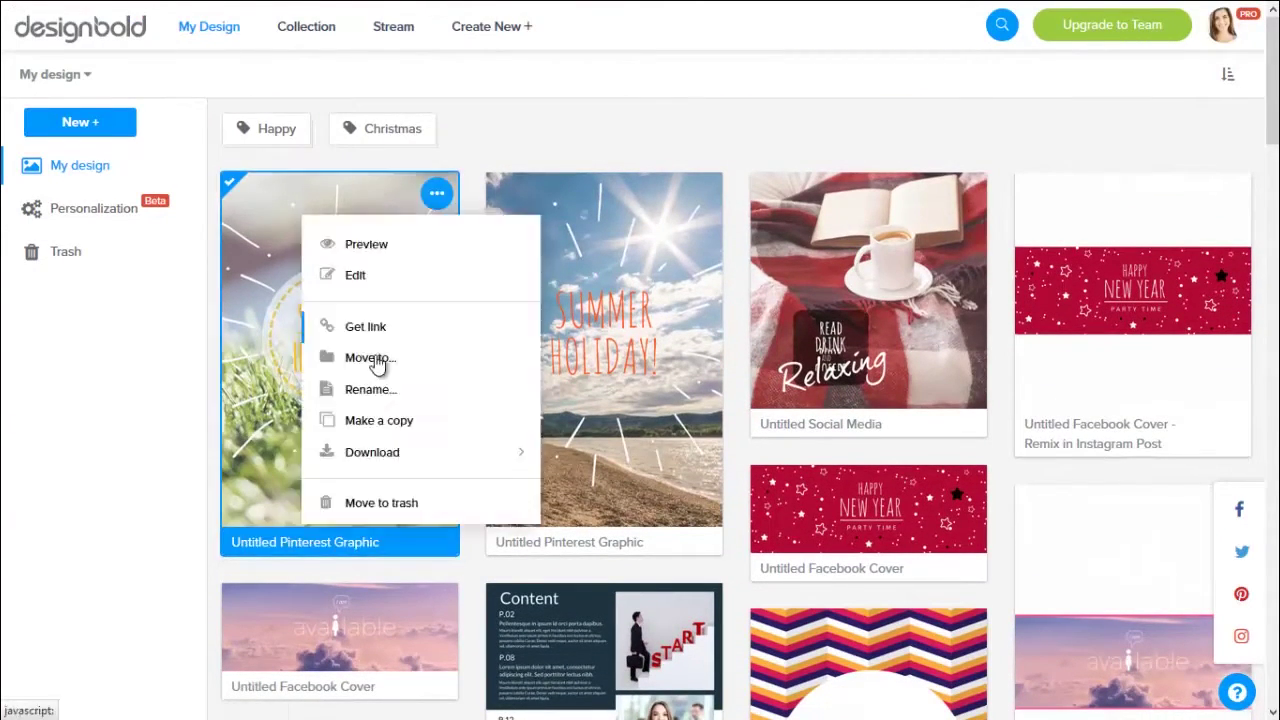
{"action": "left_click", "coordinate": [380, 266]}
{"action": "left_click", "coordinate": [380, 262]}
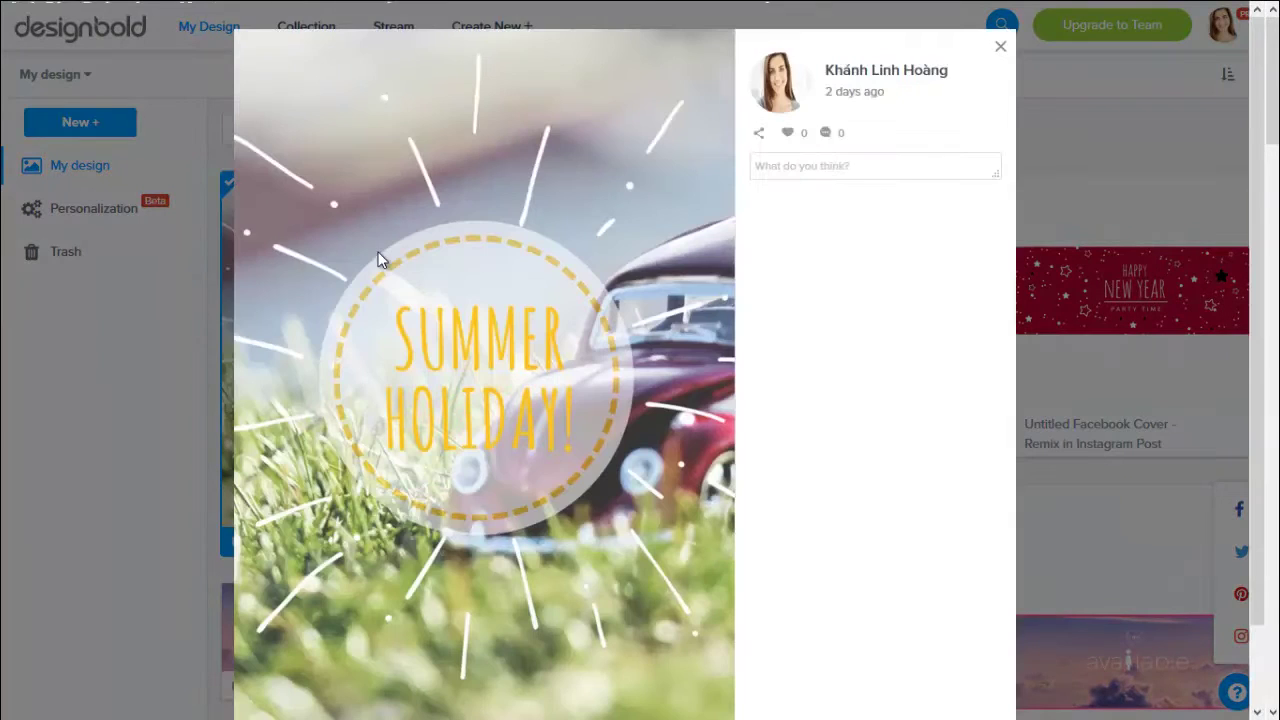
{"action": "scroll", "coordinate": [429, 262], "scroll_direction": "down", "scroll_amount": 1}
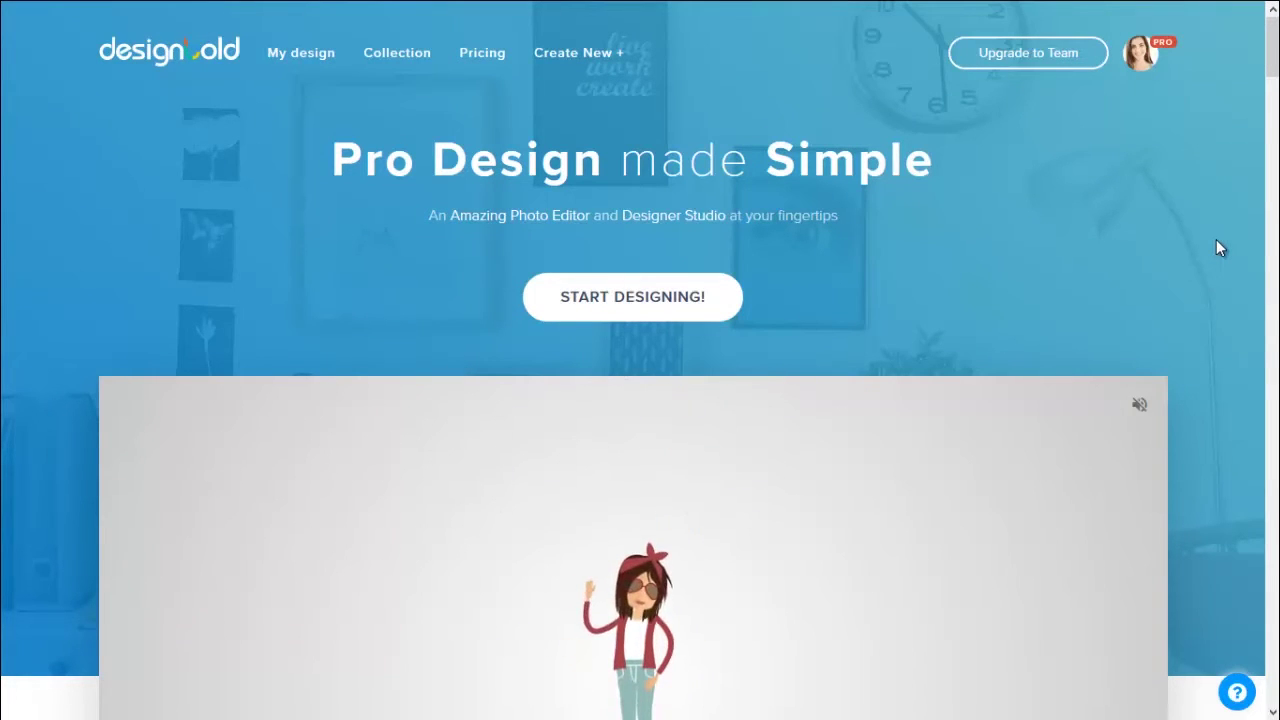
Step: Go to the Collection page of layout templates
{"action": "left_click", "coordinate": [385, 60]}
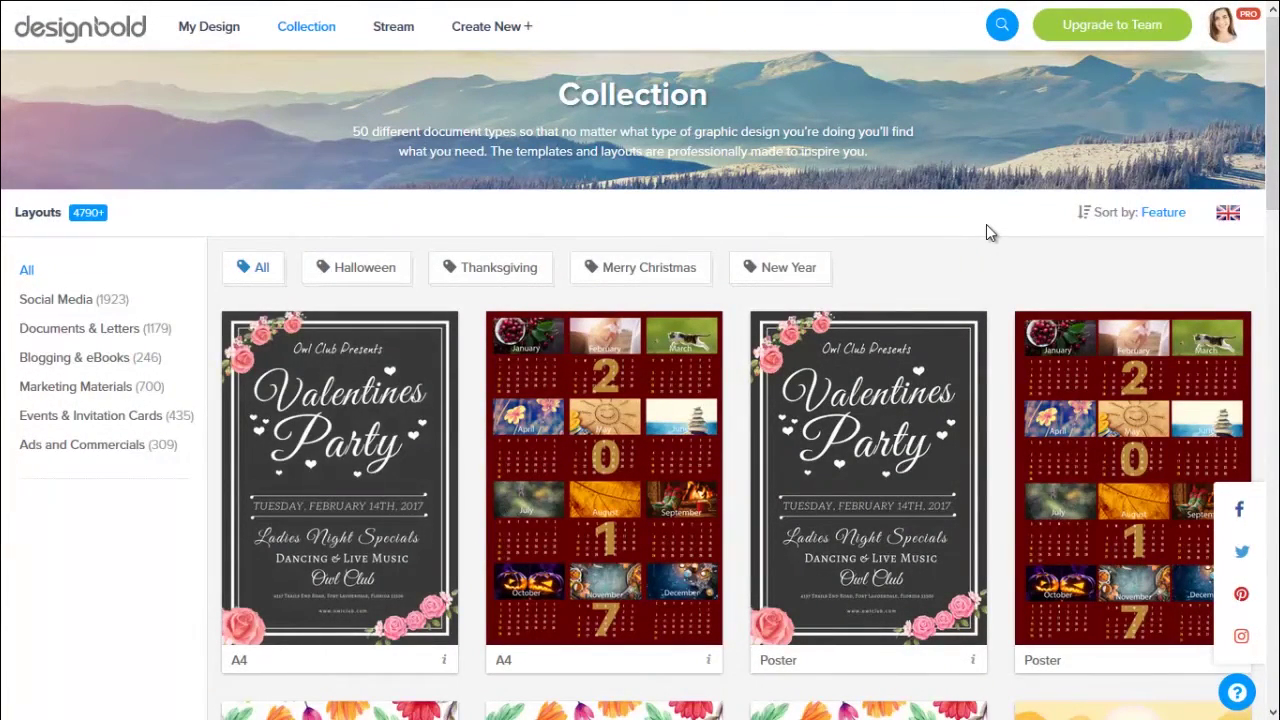
{"action": "scroll", "coordinate": [986, 230], "scroll_direction": "down", "scroll_amount": 4}
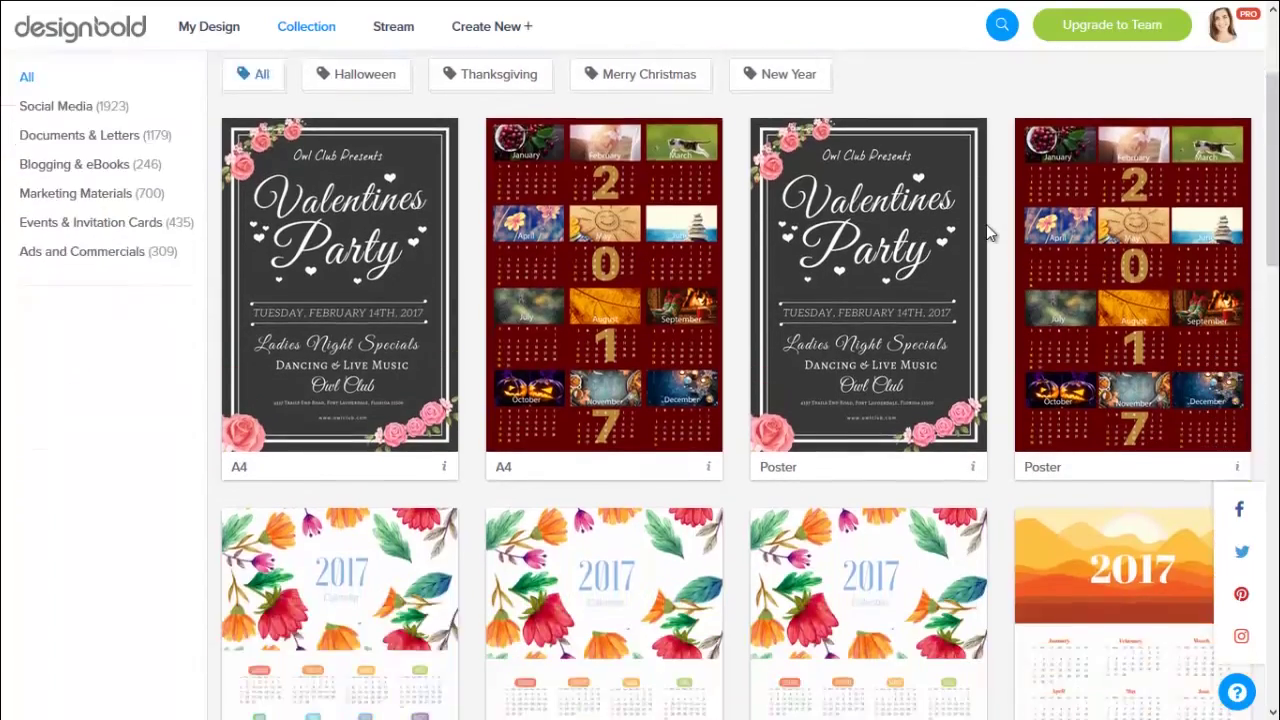
{"action": "scroll", "coordinate": [986, 232], "scroll_direction": "up", "scroll_amount": 4}
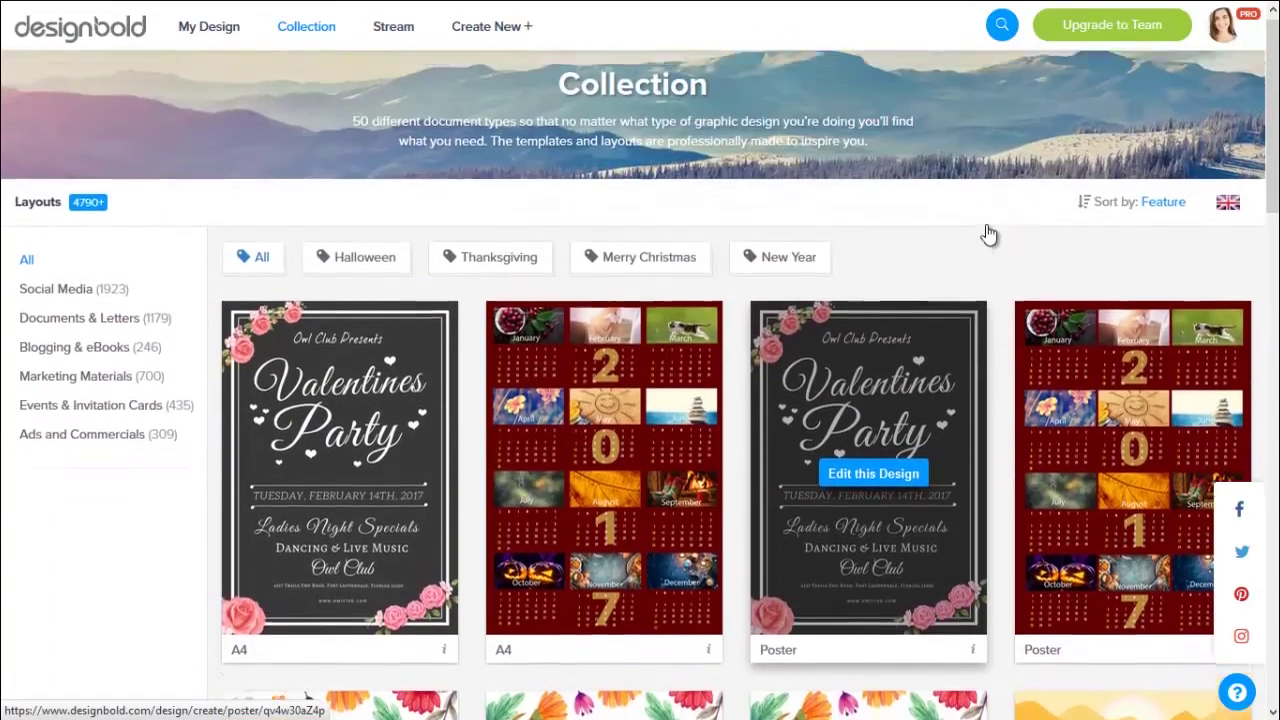
{"action": "scroll", "coordinate": [986, 224], "scroll_direction": "down", "scroll_amount": 1}
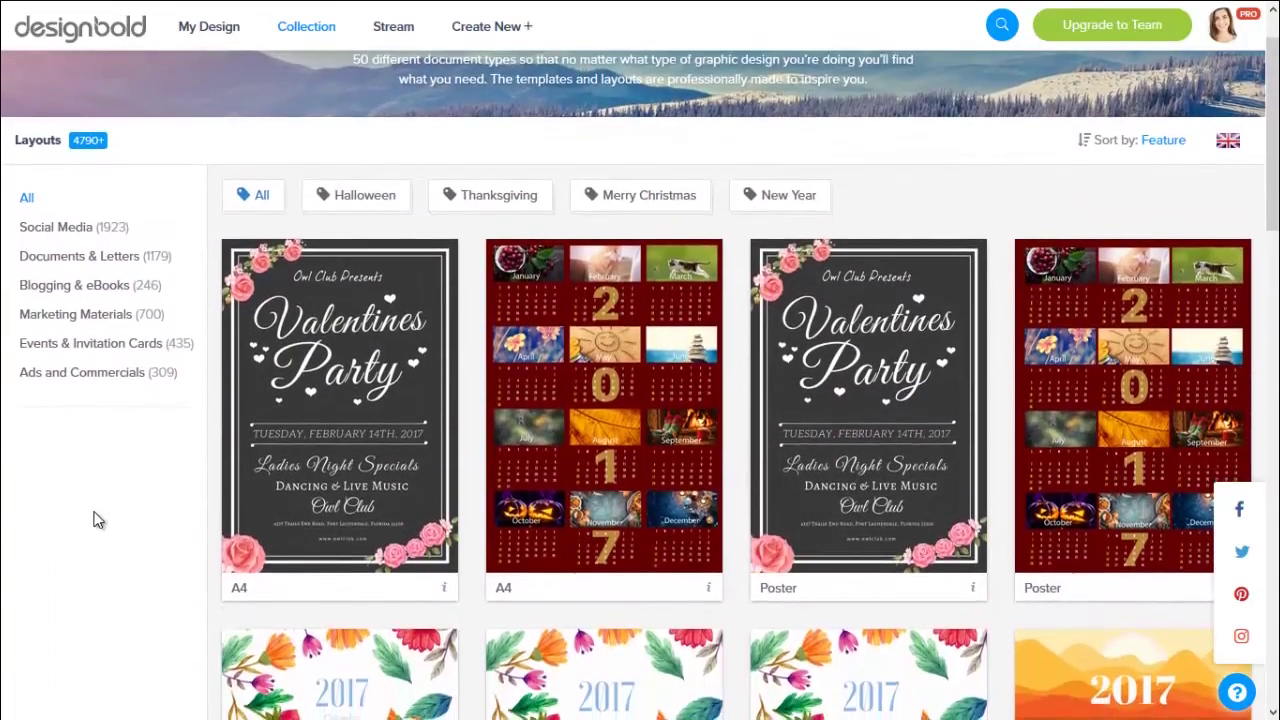
{"action": "scroll", "coordinate": [94, 517], "scroll_direction": "down", "scroll_amount": 1}
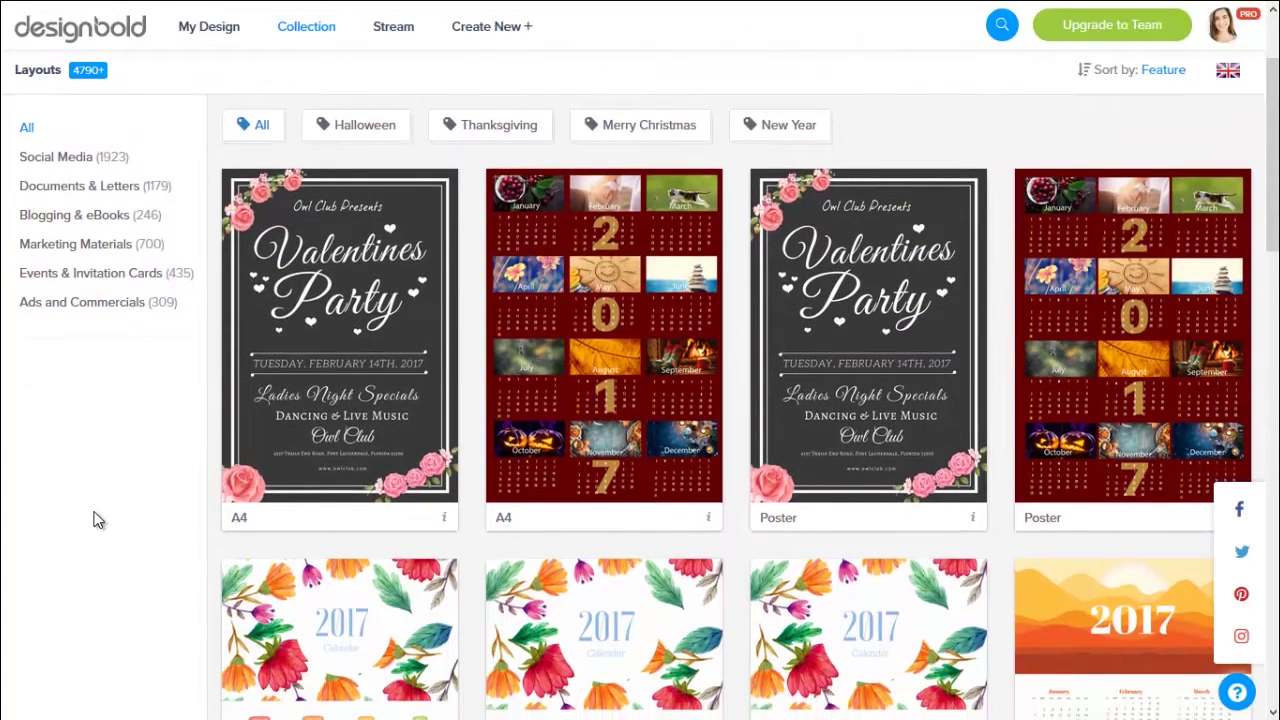
{"action": "scroll", "coordinate": [98, 520], "scroll_direction": "down", "scroll_amount": 2}
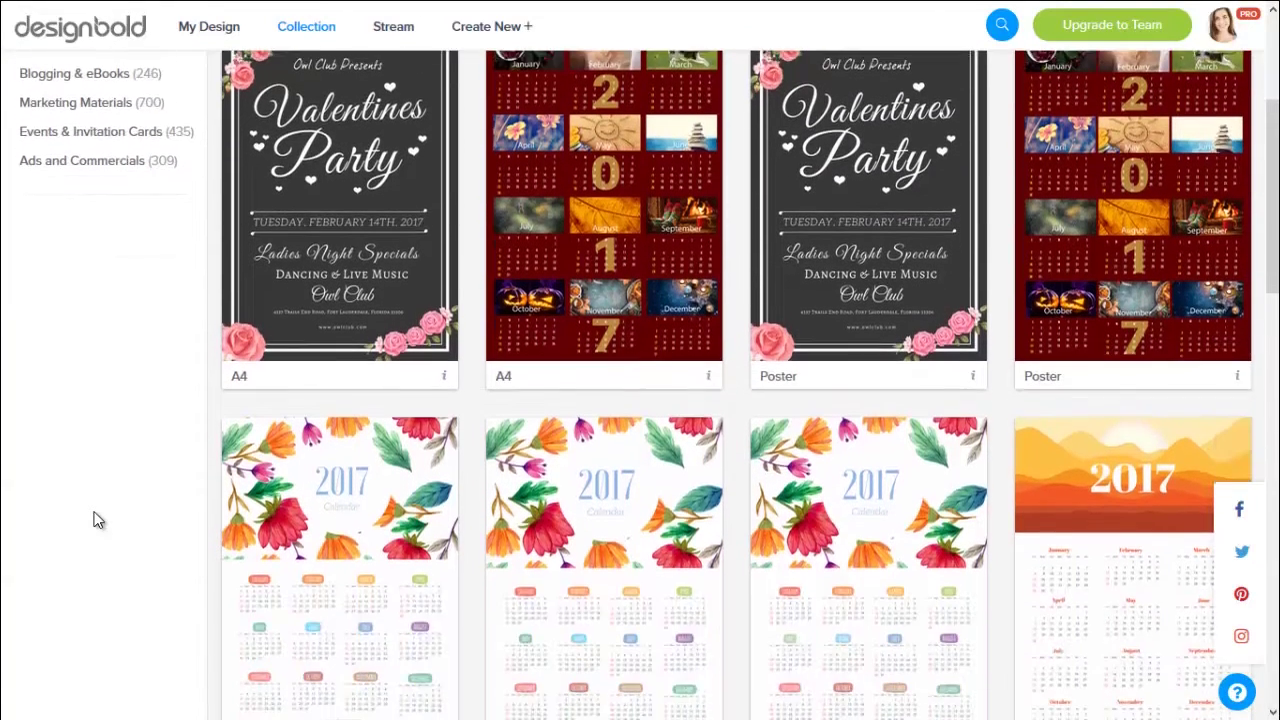
{"action": "scroll", "coordinate": [98, 520], "scroll_direction": "down", "scroll_amount": 2}
{"action": "scroll", "coordinate": [98, 520], "scroll_direction": "down", "scroll_amount": 6}
{"action": "scroll", "coordinate": [98, 520], "scroll_direction": "up", "scroll_amount": 10}
{"action": "scroll", "coordinate": [98, 520], "scroll_direction": "up", "scroll_amount": 1}
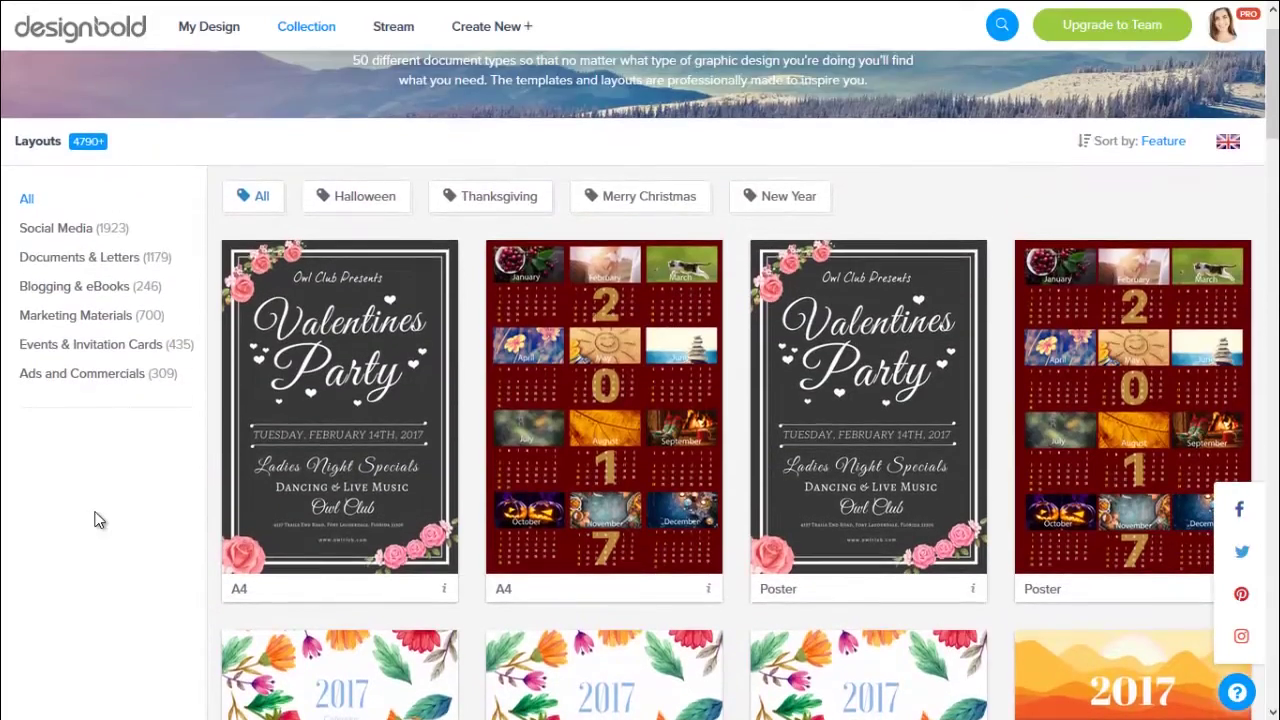
Step: Filter the Collection to Social Media > Pinterest Graphic templates
{"action": "left_click", "coordinate": [65, 236]}
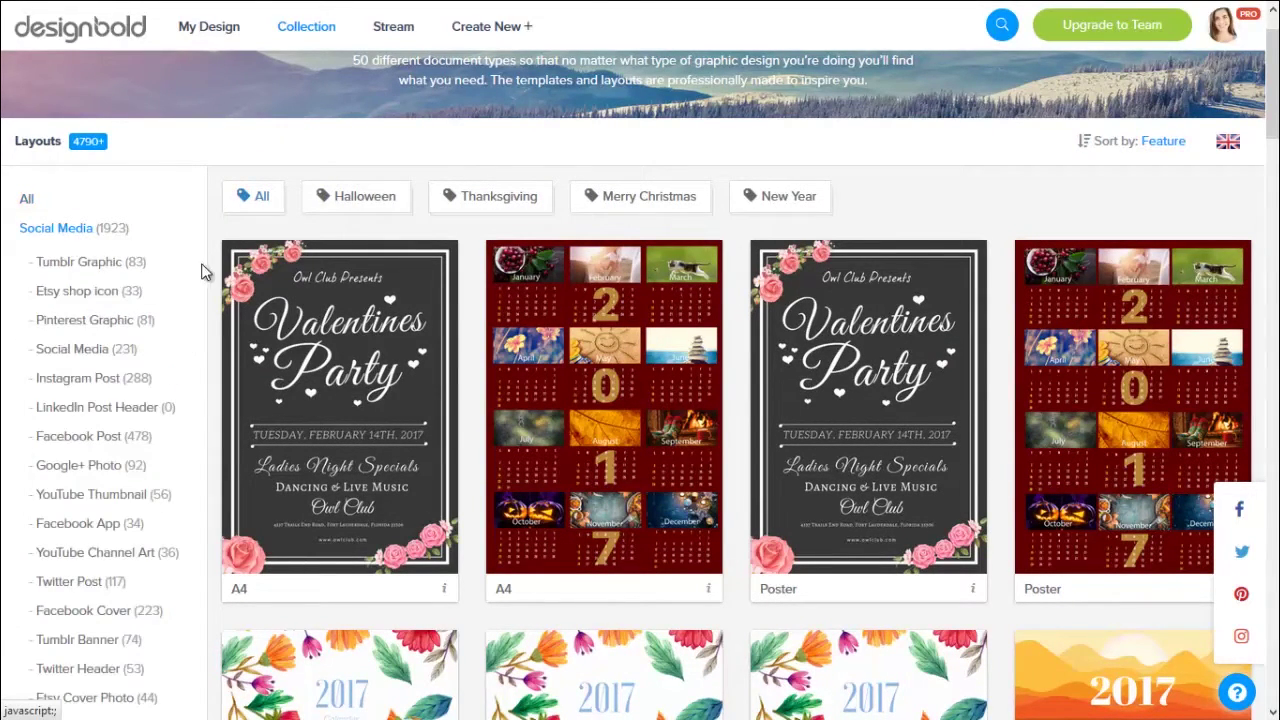
{"action": "scroll", "coordinate": [196, 283], "scroll_direction": "down", "scroll_amount": 1}
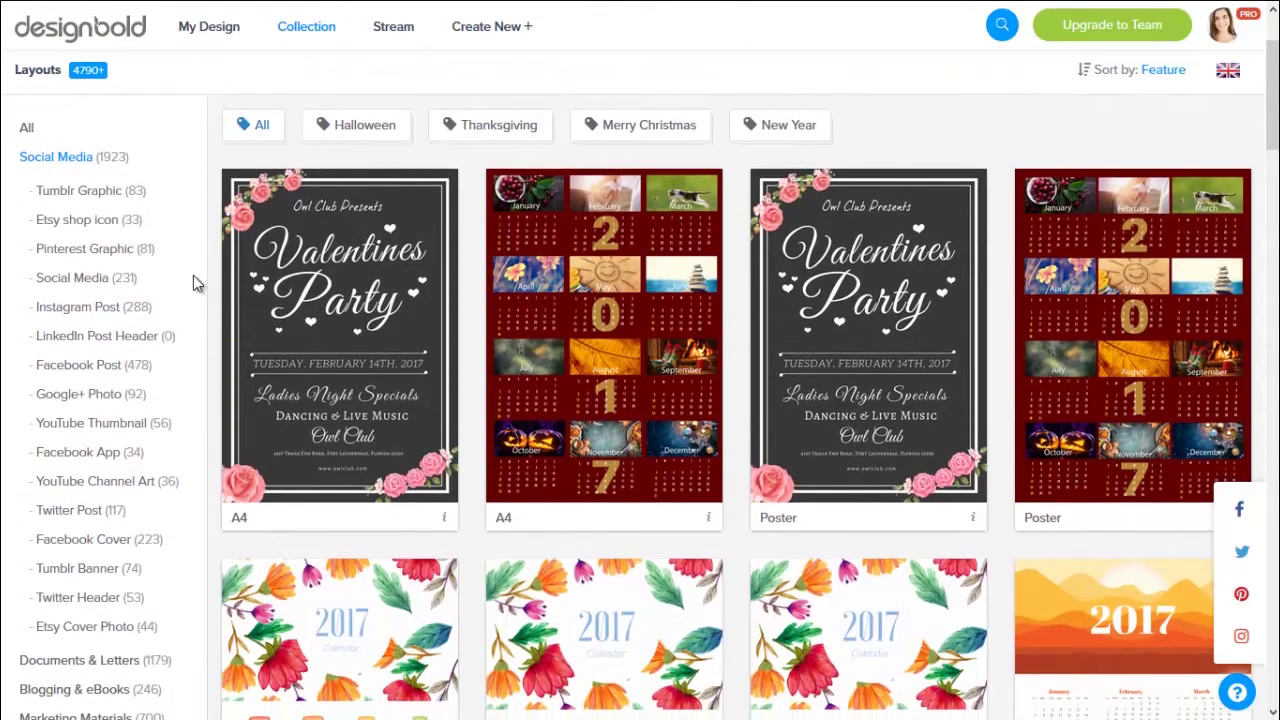
{"action": "left_click", "coordinate": [128, 252]}
Step: Scroll down to the Summer Holiday beach template near the bottom of the list
{"action": "scroll", "coordinate": [930, 238], "scroll_direction": "down", "scroll_amount": 5}
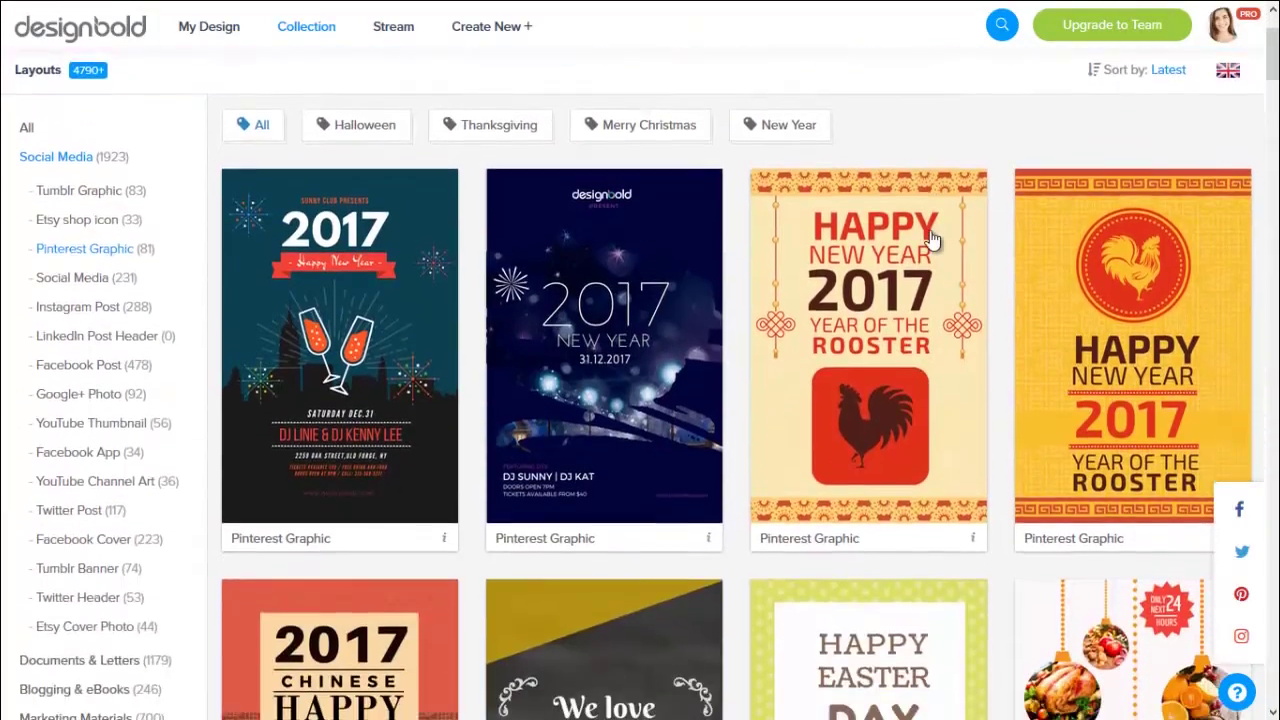
{"action": "scroll", "coordinate": [975, 320], "scroll_direction": "down", "scroll_amount": 10}
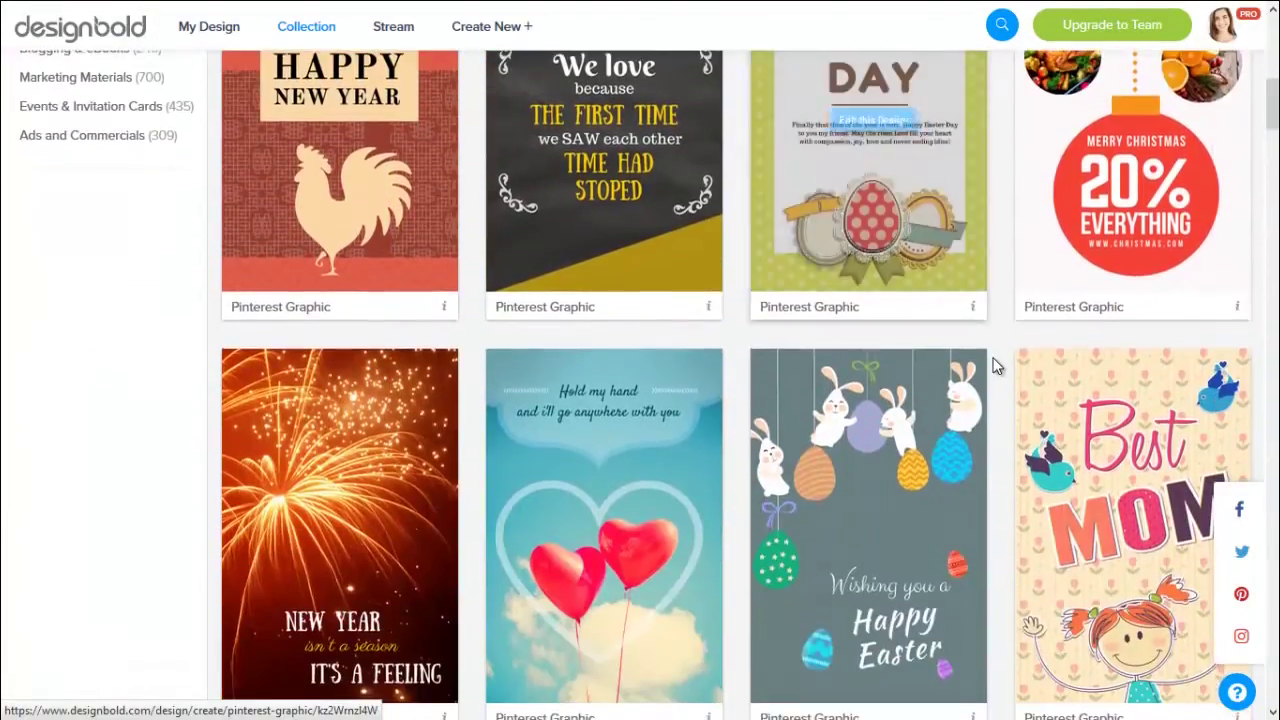
{"action": "scroll", "coordinate": [995, 367], "scroll_direction": "down", "scroll_amount": 3}
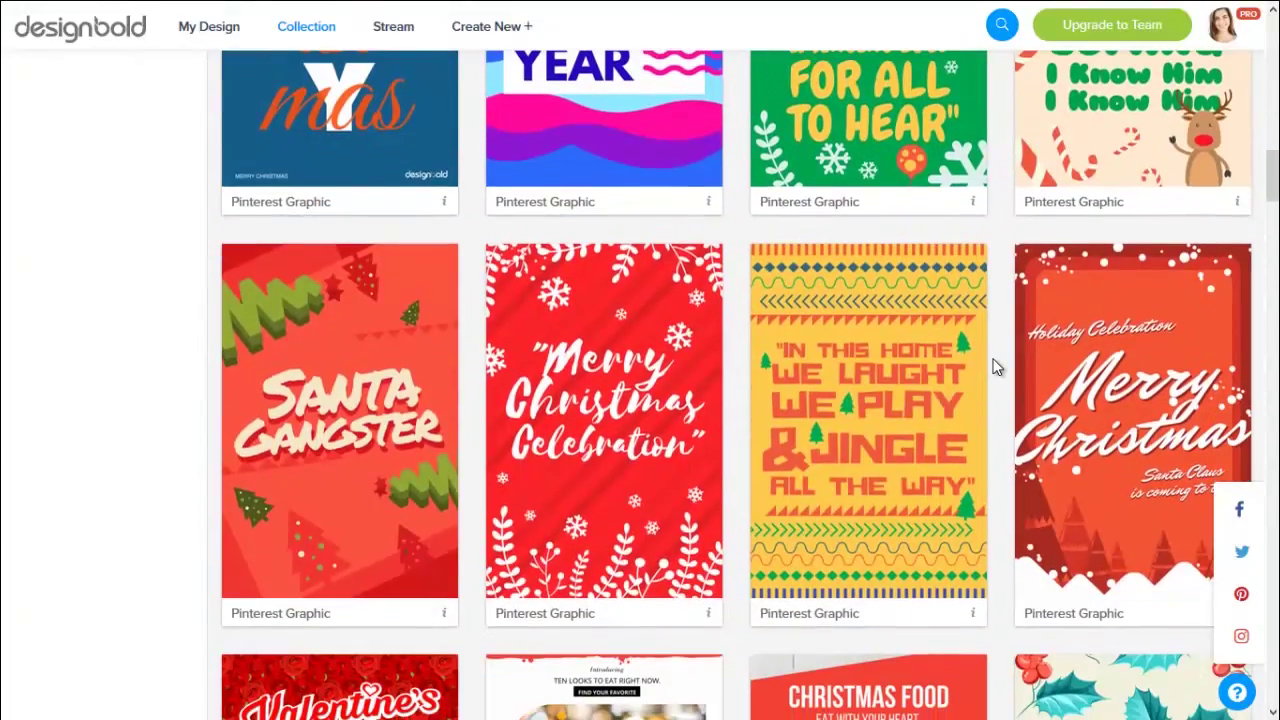
{"action": "scroll", "coordinate": [995, 367], "scroll_direction": "down", "scroll_amount": 10}
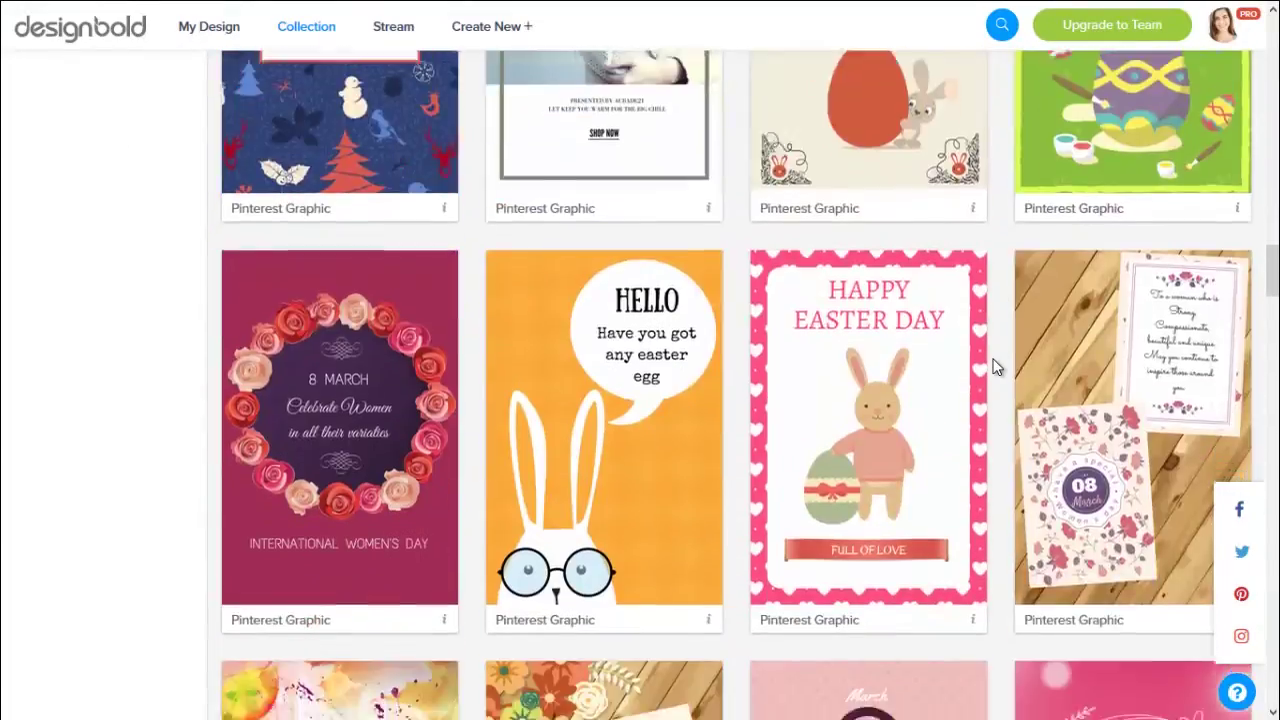
{"action": "scroll", "coordinate": [995, 367], "scroll_direction": "down", "scroll_amount": 7}
{"action": "scroll", "coordinate": [995, 367], "scroll_direction": "down", "scroll_amount": 8}
{"action": "scroll", "coordinate": [995, 367], "scroll_direction": "down", "scroll_amount": 8}
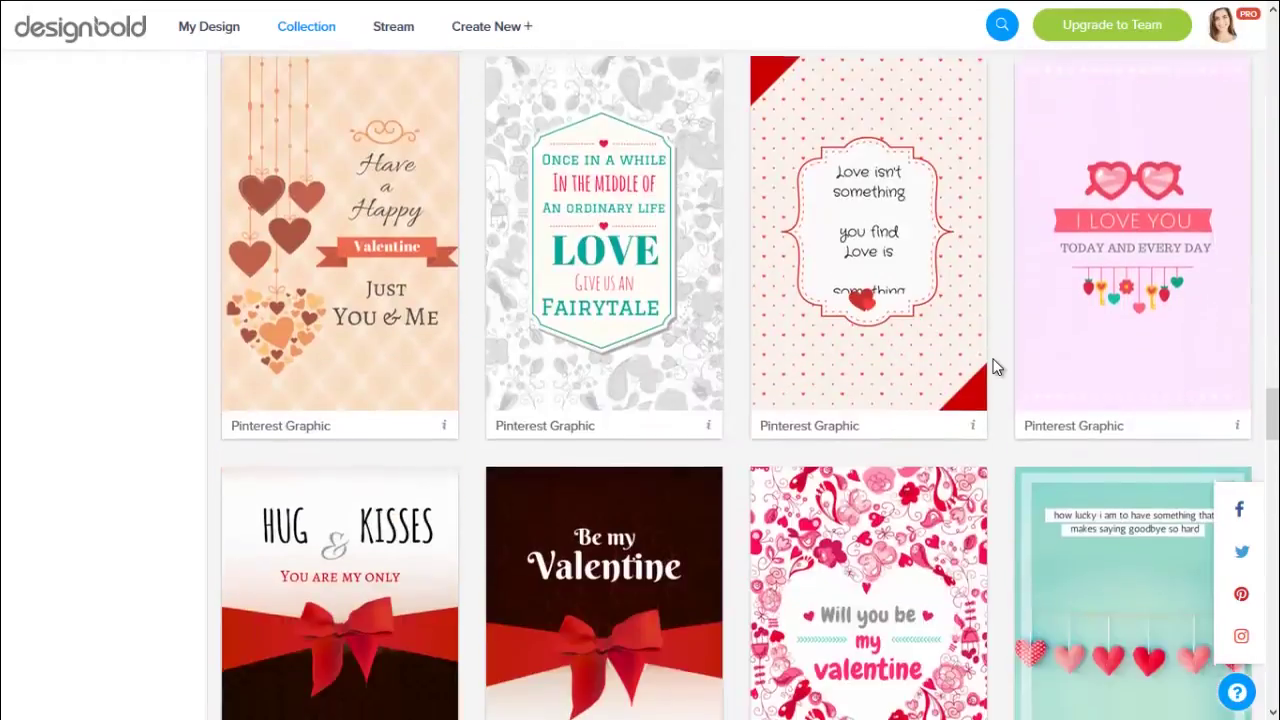
{"action": "scroll", "coordinate": [995, 367], "scroll_direction": "down", "scroll_amount": 5}
{"action": "scroll", "coordinate": [995, 367], "scroll_direction": "down", "scroll_amount": 10}
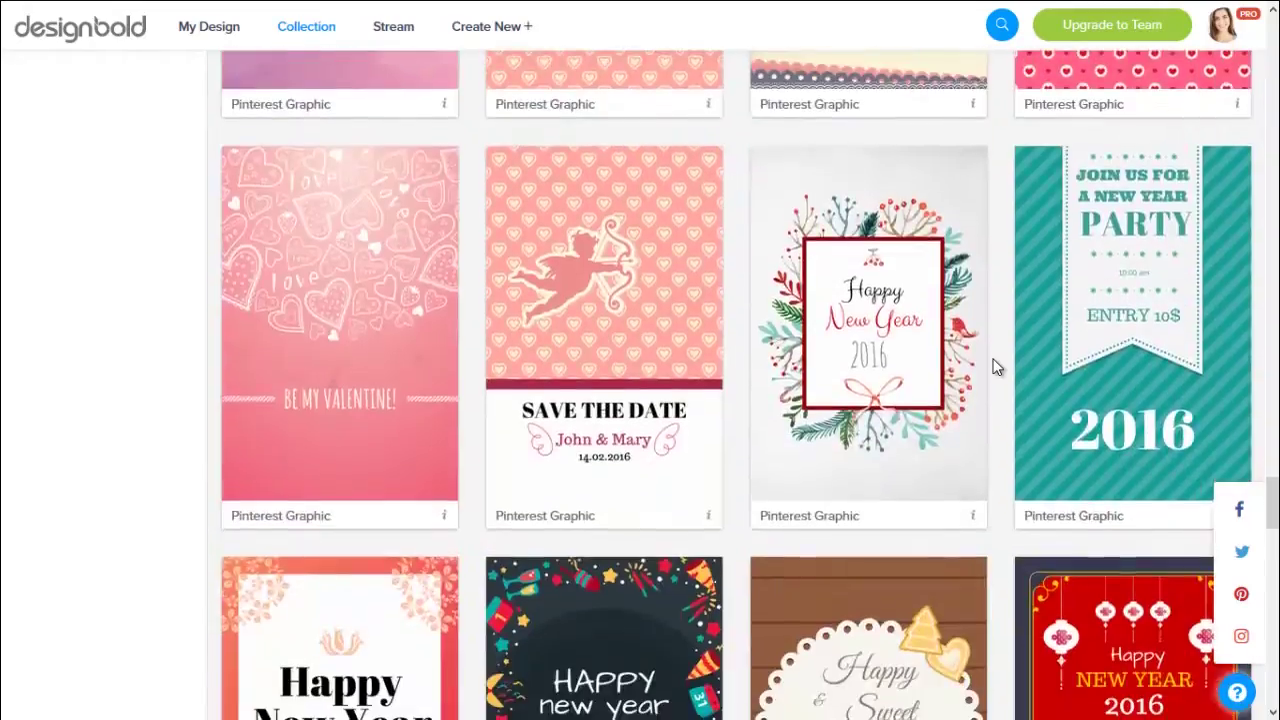
{"action": "scroll", "coordinate": [995, 367], "scroll_direction": "down", "scroll_amount": 10}
{"action": "scroll", "coordinate": [995, 367], "scroll_direction": "up", "scroll_amount": 1}
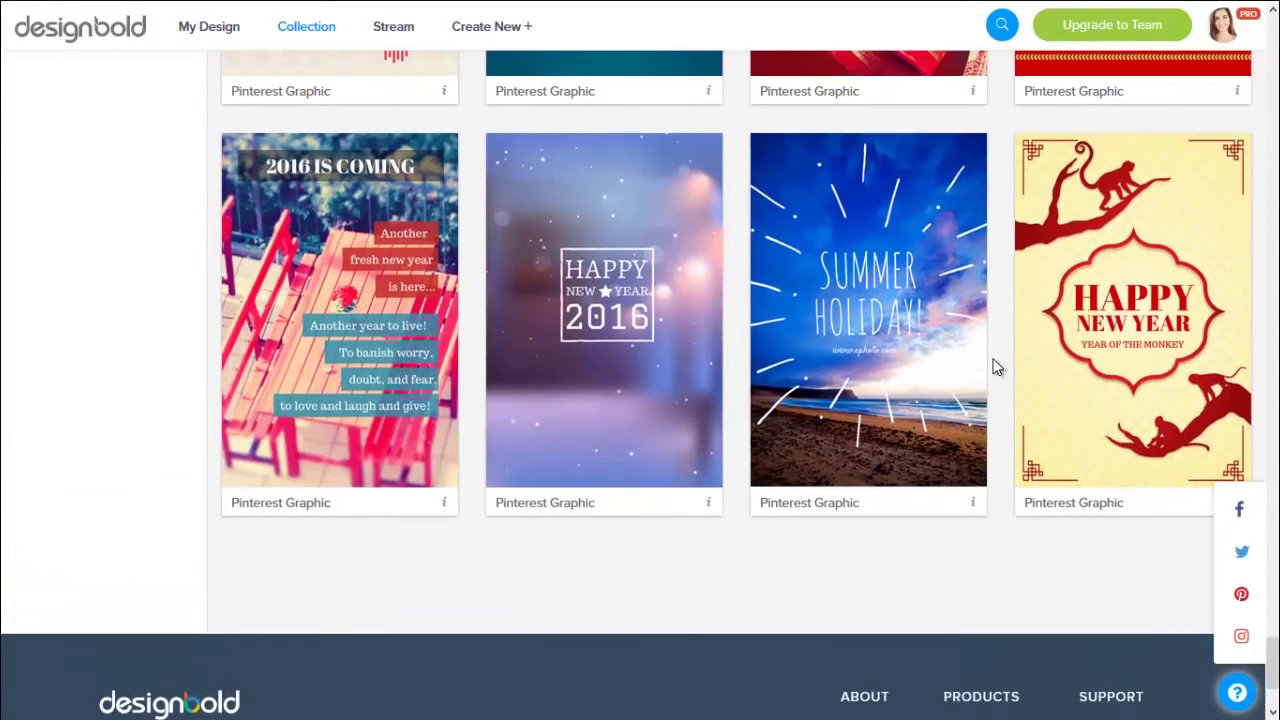
{"action": "mouse_move", "coordinate": [872, 316]}
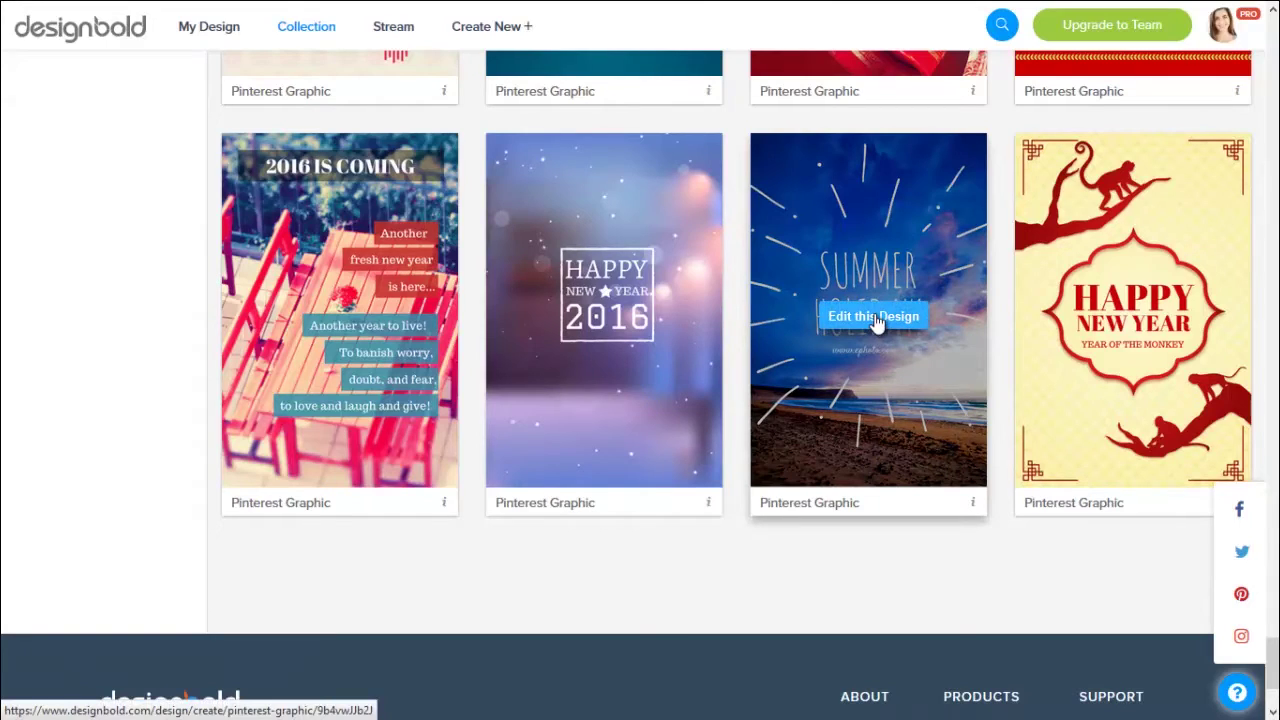
Step: Open the Summer Holiday template for editing and delete its beach photo and text
{"action": "left_click", "coordinate": [874, 316]}
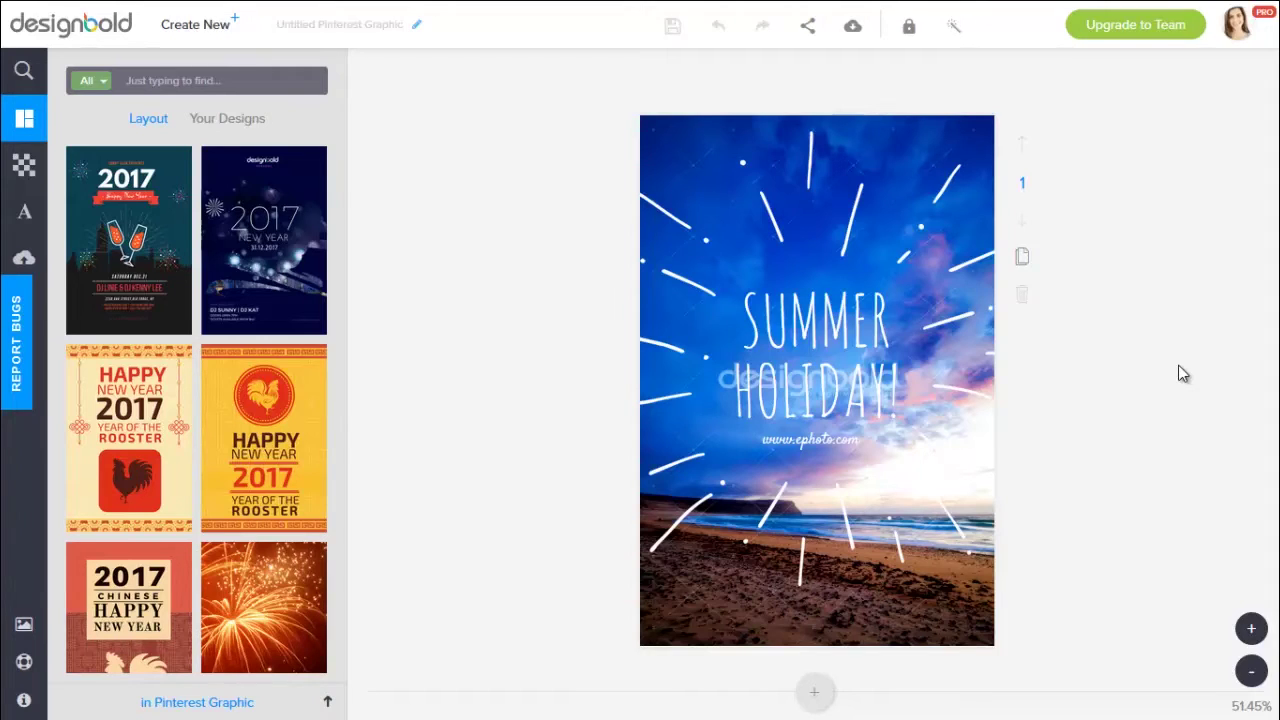
{"action": "left_click", "coordinate": [961, 131]}
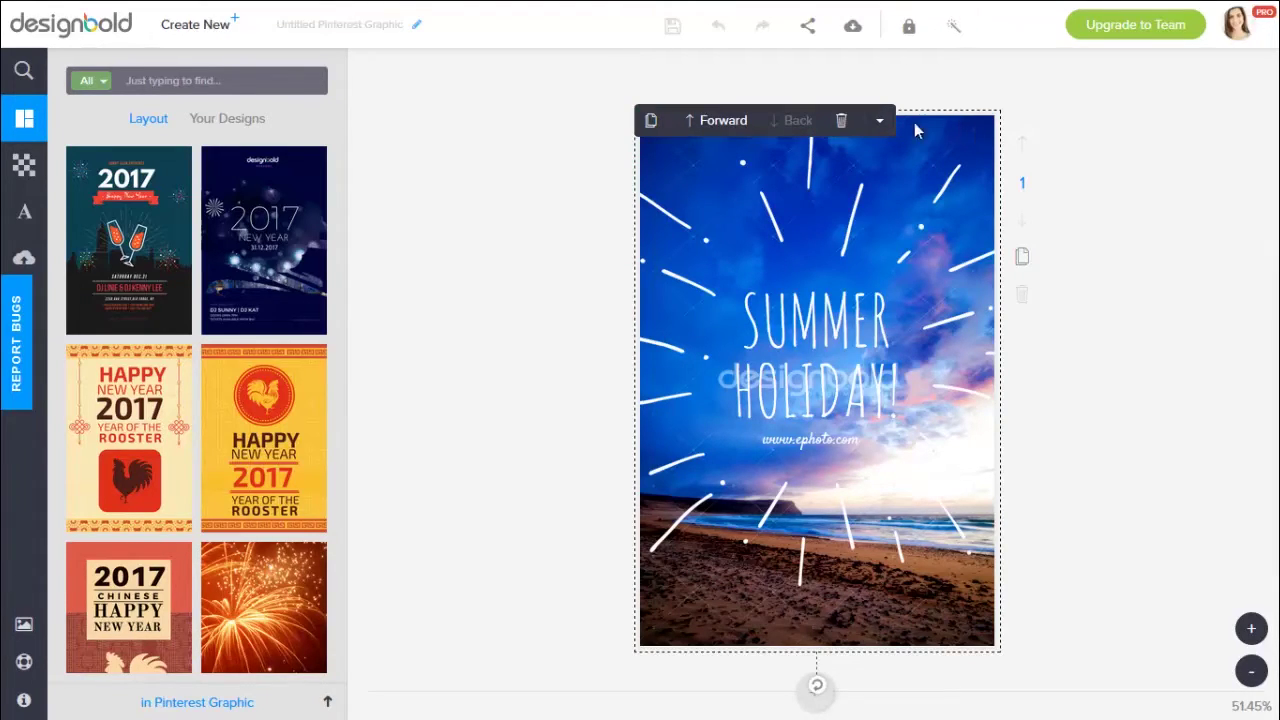
{"action": "left_click", "coordinate": [842, 122]}
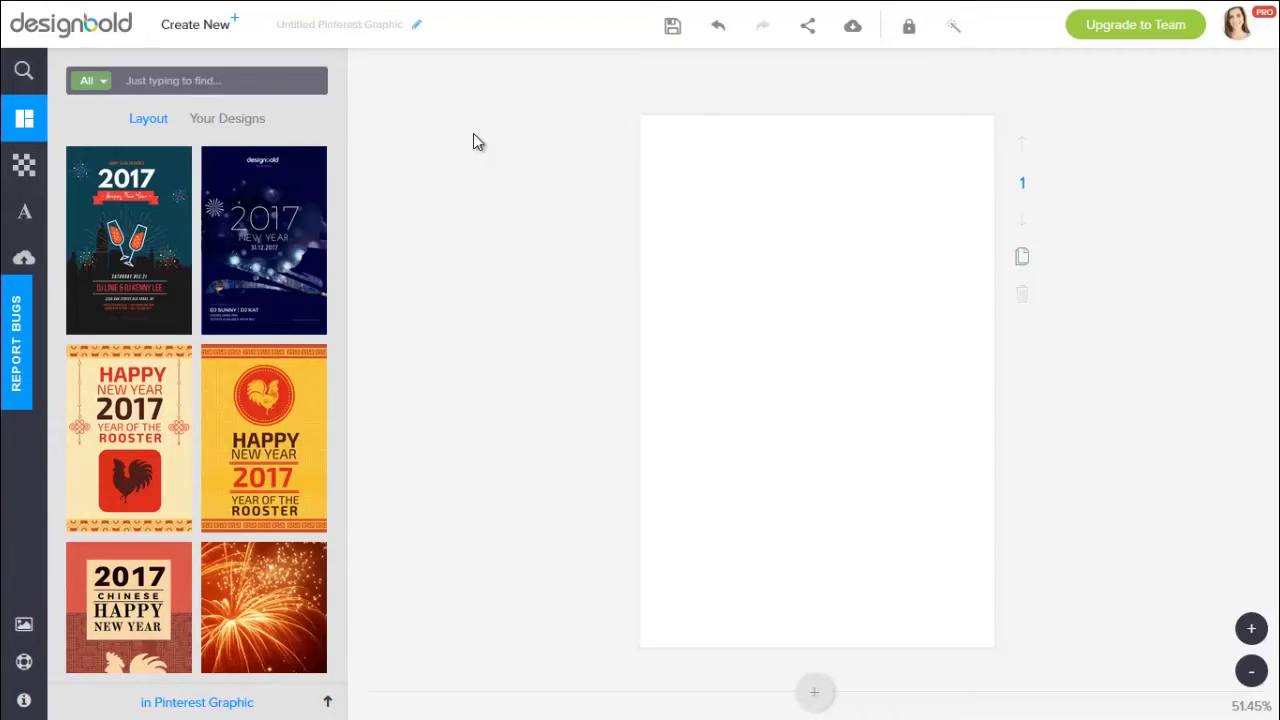
Step: Run a Free Photo search for 'summer'
{"action": "left_click", "coordinate": [87, 85]}
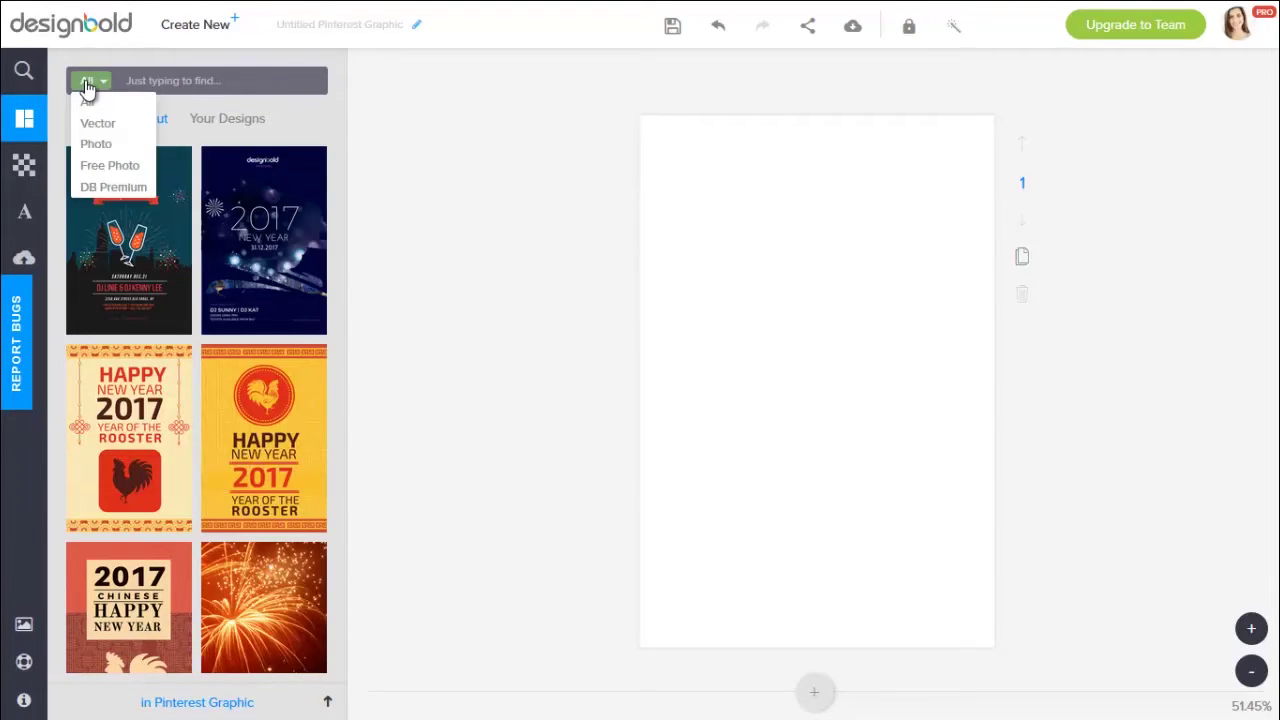
{"action": "left_click", "coordinate": [116, 168]}
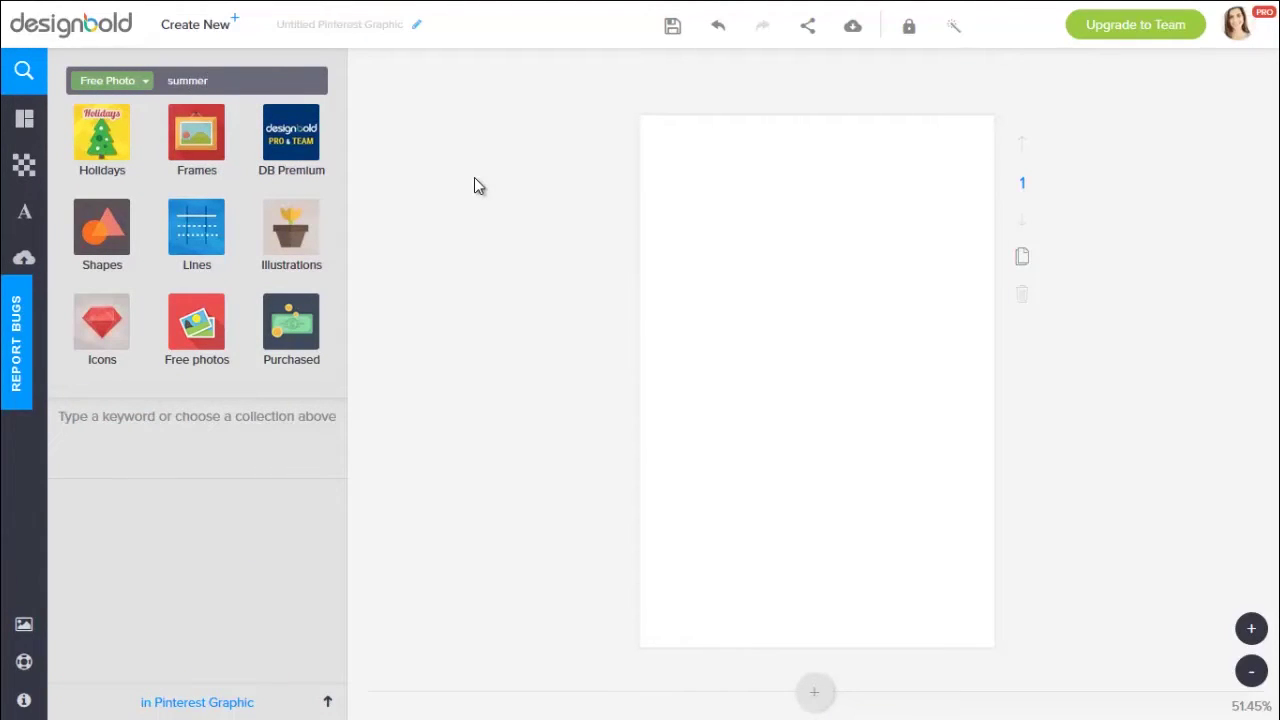
{"action": "key", "text": "Return"}
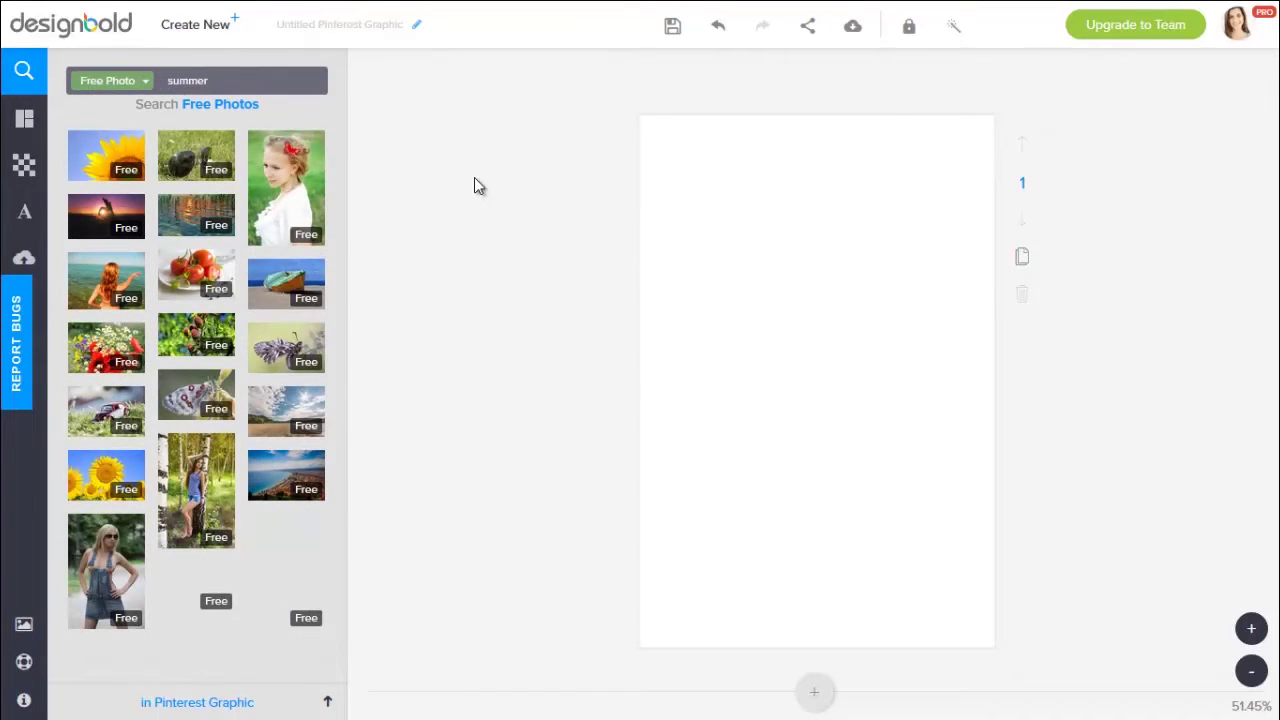
Step: Try the sky-and-beach photo as a full-page background, then remove it
{"action": "scroll", "coordinate": [281, 232], "scroll_direction": "down", "scroll_amount": 2}
{"action": "scroll", "coordinate": [281, 232], "scroll_direction": "up", "scroll_amount": 2}
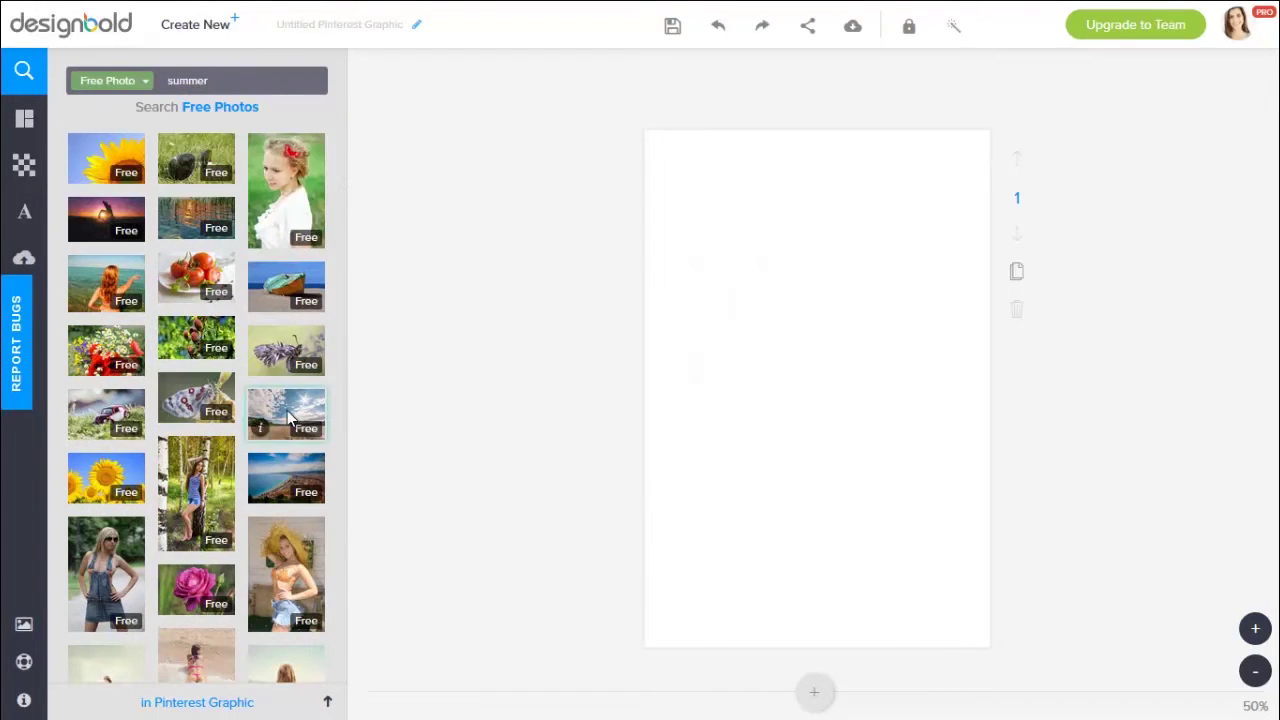
{"action": "left_click_drag", "start_coordinate": [286, 408], "coordinate": [800, 415]}
{"action": "left_click_drag", "start_coordinate": [949, 303], "coordinate": [1178, 47]}
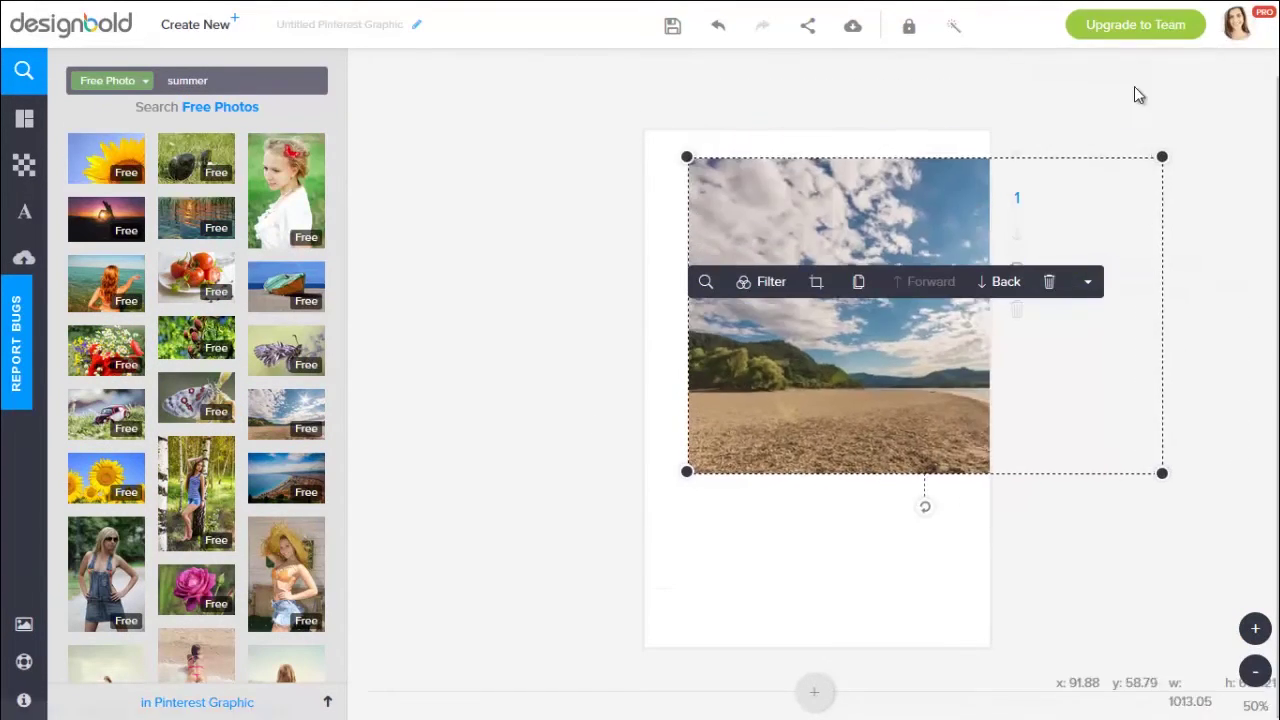
{"action": "left_click_drag", "start_coordinate": [686, 472], "coordinate": [512, 690]}
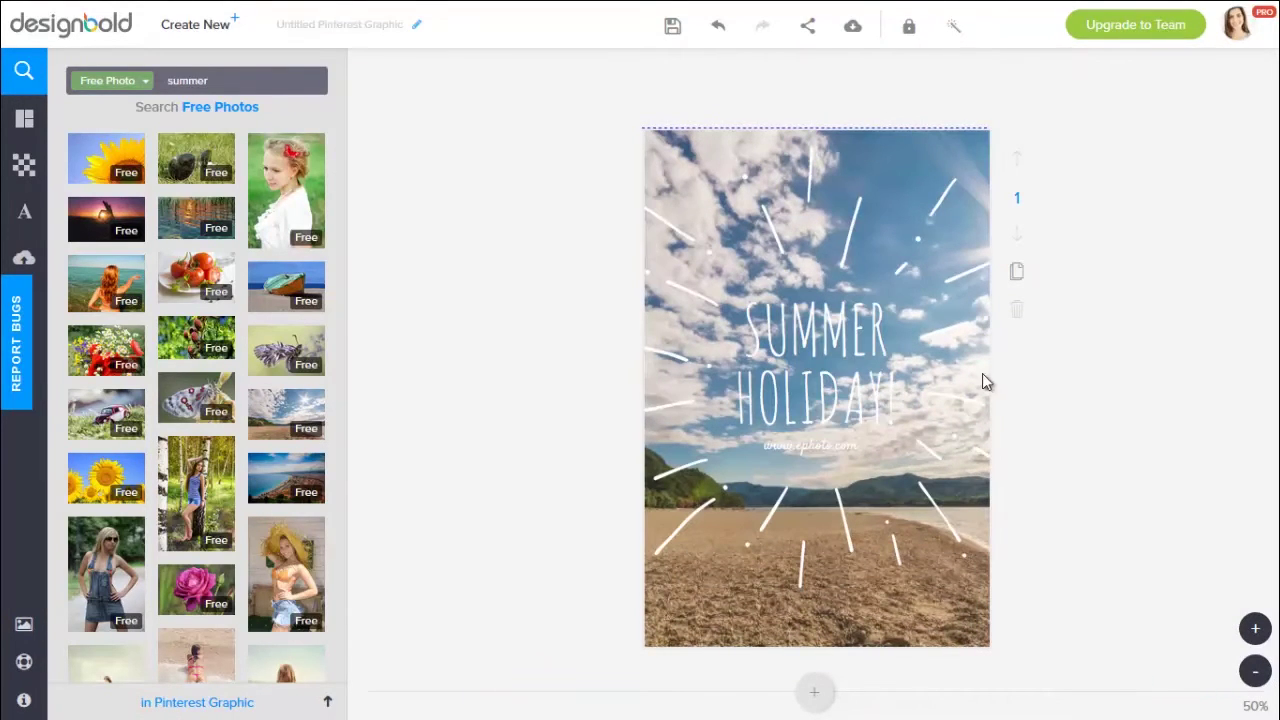
{"action": "left_click", "coordinate": [960, 371]}
{"action": "key", "text": "ctrl+z"}
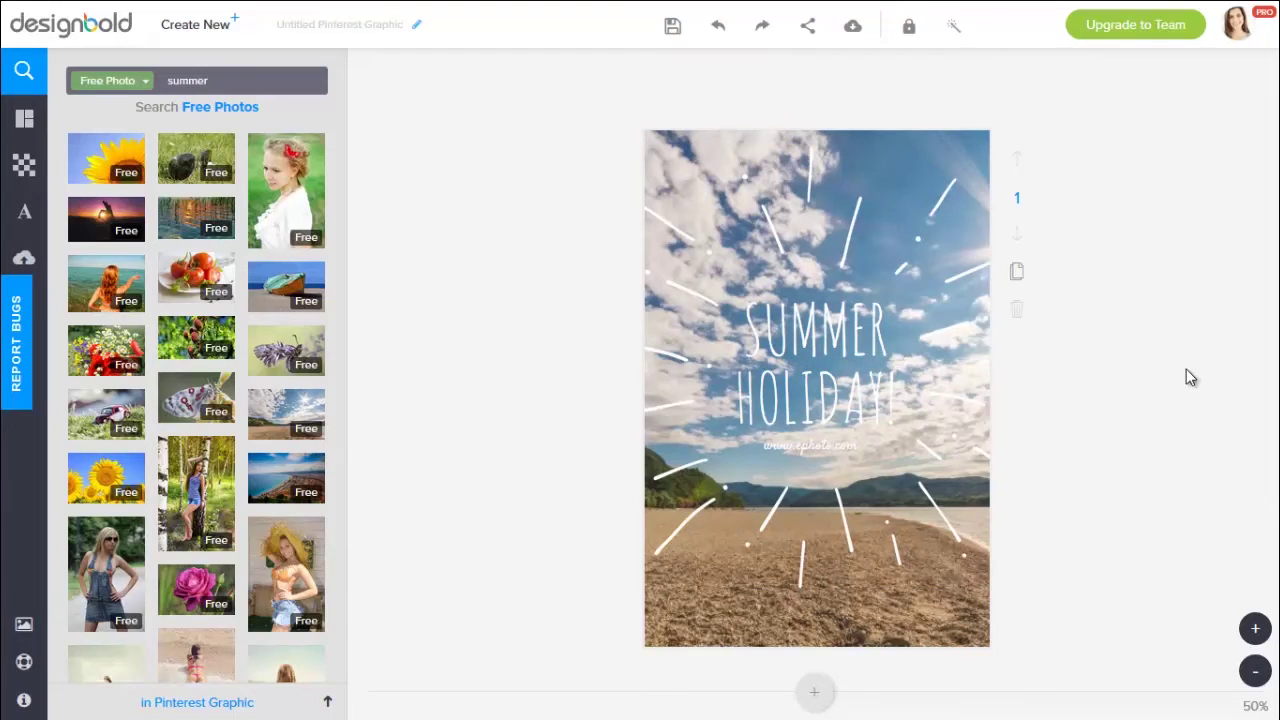
{"action": "left_click", "coordinate": [716, 612]}
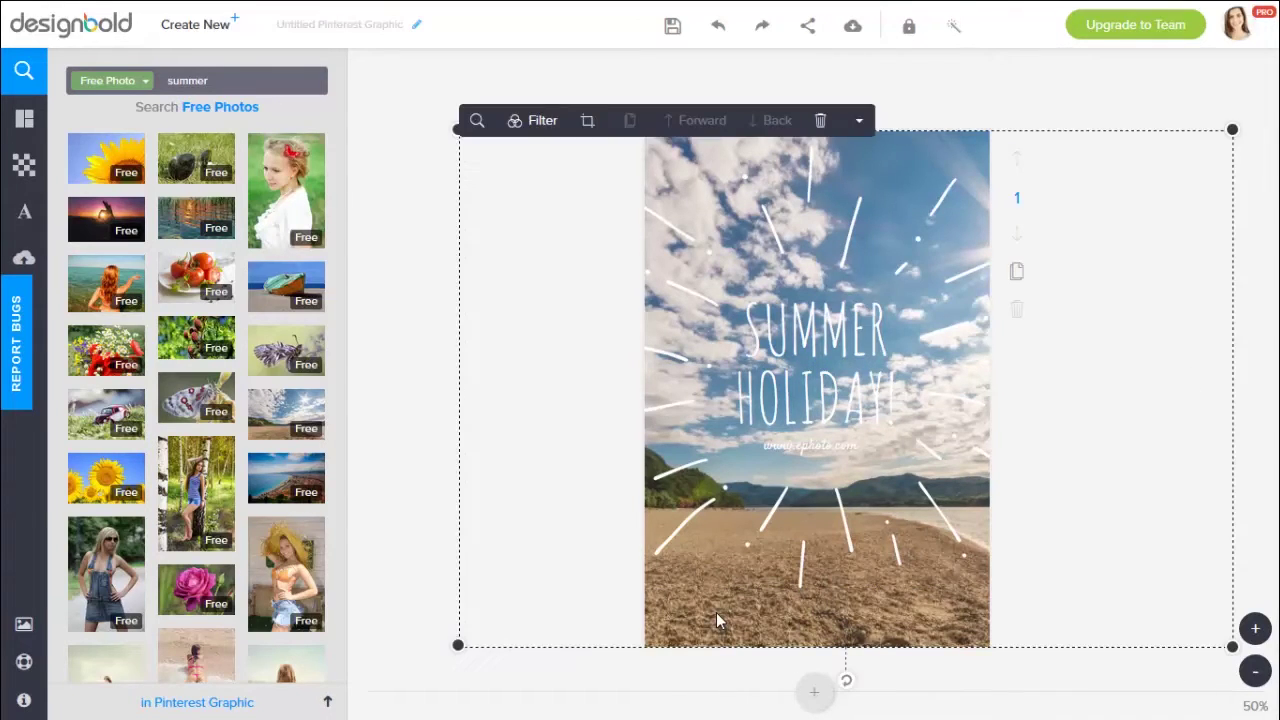
{"action": "key", "text": "Delete"}
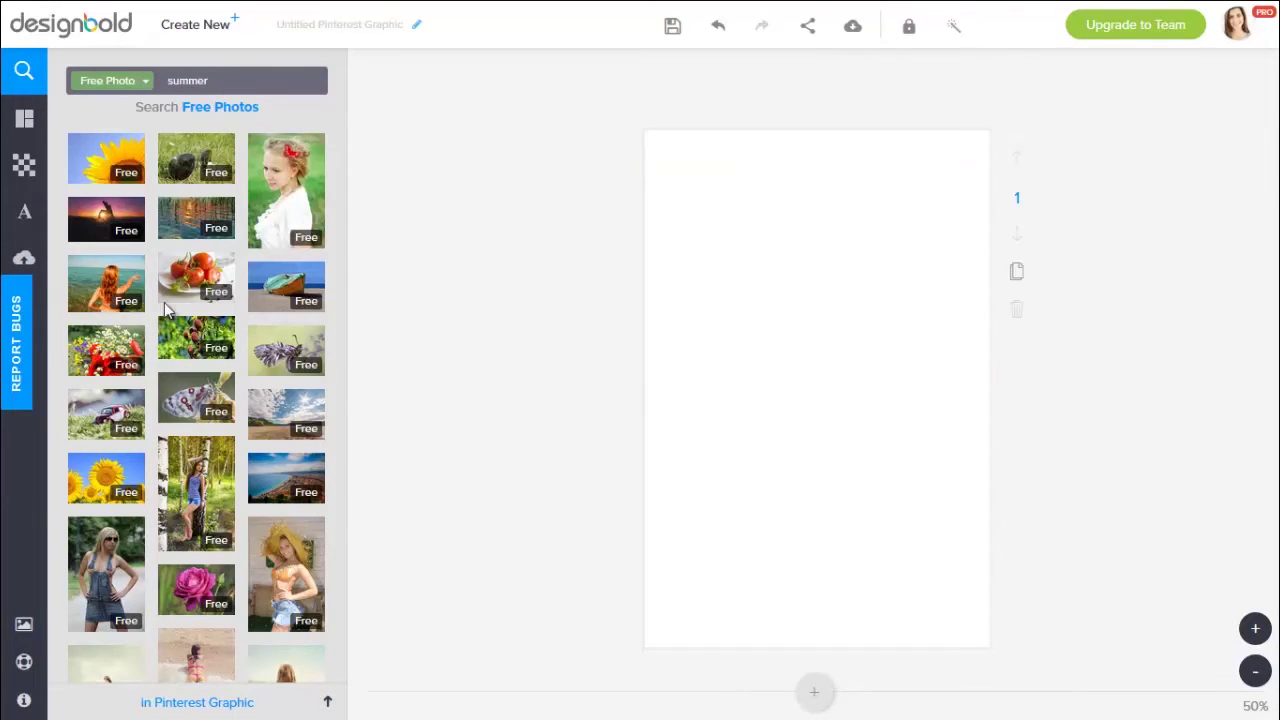
Step: Add the red toy-car photo and enlarge it past the page edges
{"action": "left_click", "coordinate": [106, 414]}
{"action": "left_click", "coordinate": [793, 420]}
{"action": "left_click", "coordinate": [1255, 671]}
{"action": "left_click", "coordinate": [843, 290]}
{"action": "left_click_drag", "start_coordinate": [903, 274], "coordinate": [1203, 76]}
{"action": "left_click_drag", "start_coordinate": [720, 409], "coordinate": [624, 470]}
{"action": "left_click", "coordinate": [898, 117]}
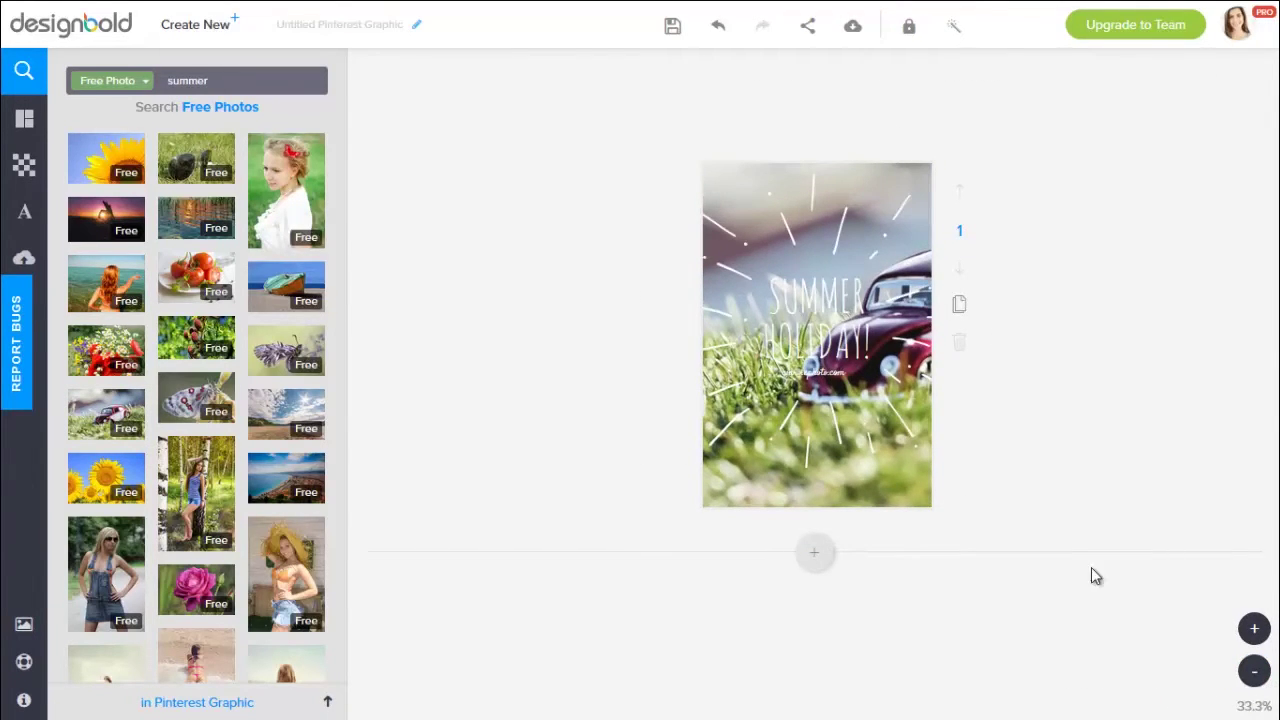
Step: Shrink the toy-car photo slightly and centre it on the page
{"action": "left_click", "coordinate": [1254, 628]}
{"action": "left_click", "coordinate": [807, 450]}
{"action": "left_click", "coordinate": [1115, 425]}
{"action": "left_click", "coordinate": [943, 164]}
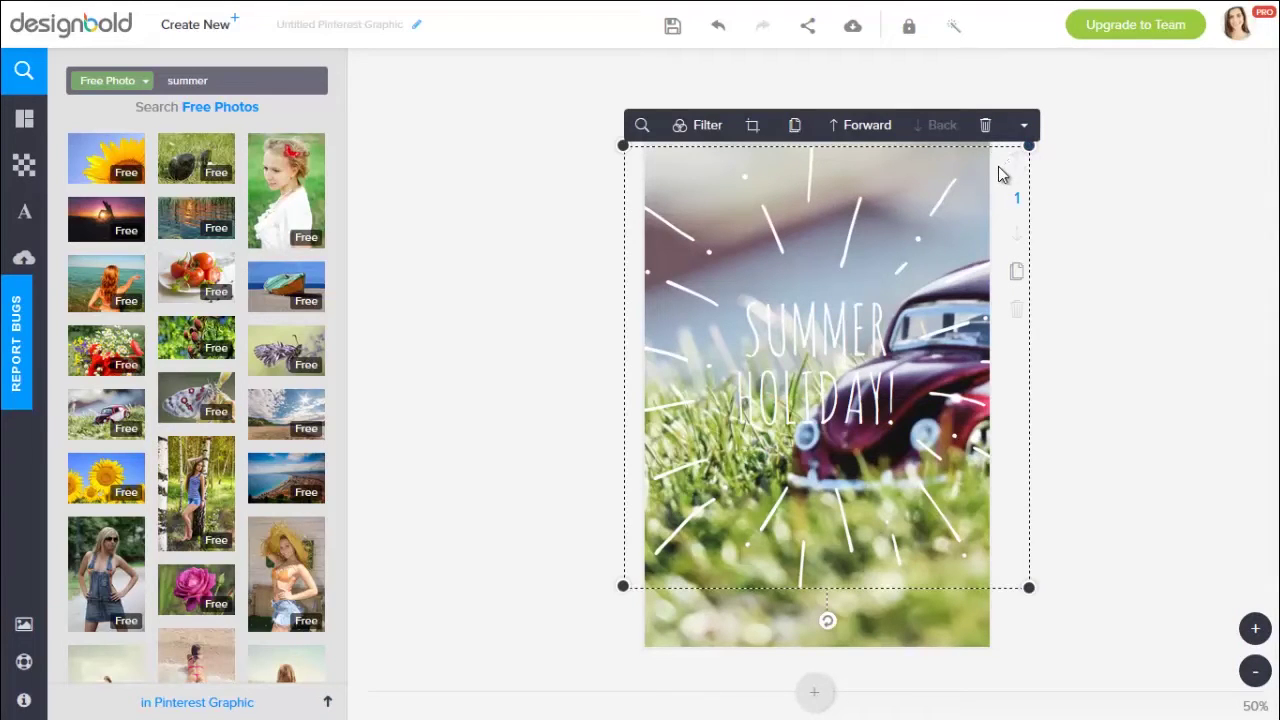
{"action": "left_click_drag", "start_coordinate": [1027, 147], "coordinate": [996, 184]}
{"action": "left_click_drag", "start_coordinate": [872, 205], "coordinate": [888, 170]}
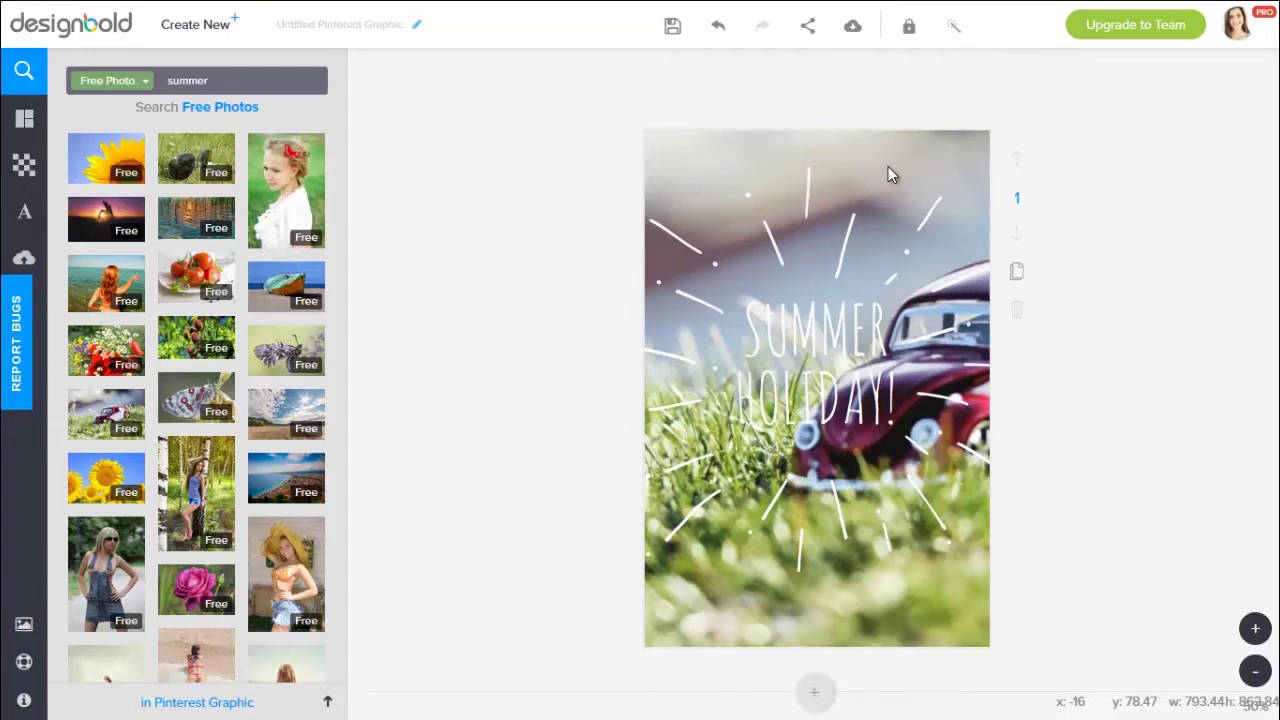
Step: Lower the toy-car photo's transparency to 81
{"action": "left_click", "coordinate": [855, 400]}
{"action": "left_click", "coordinate": [1117, 426]}
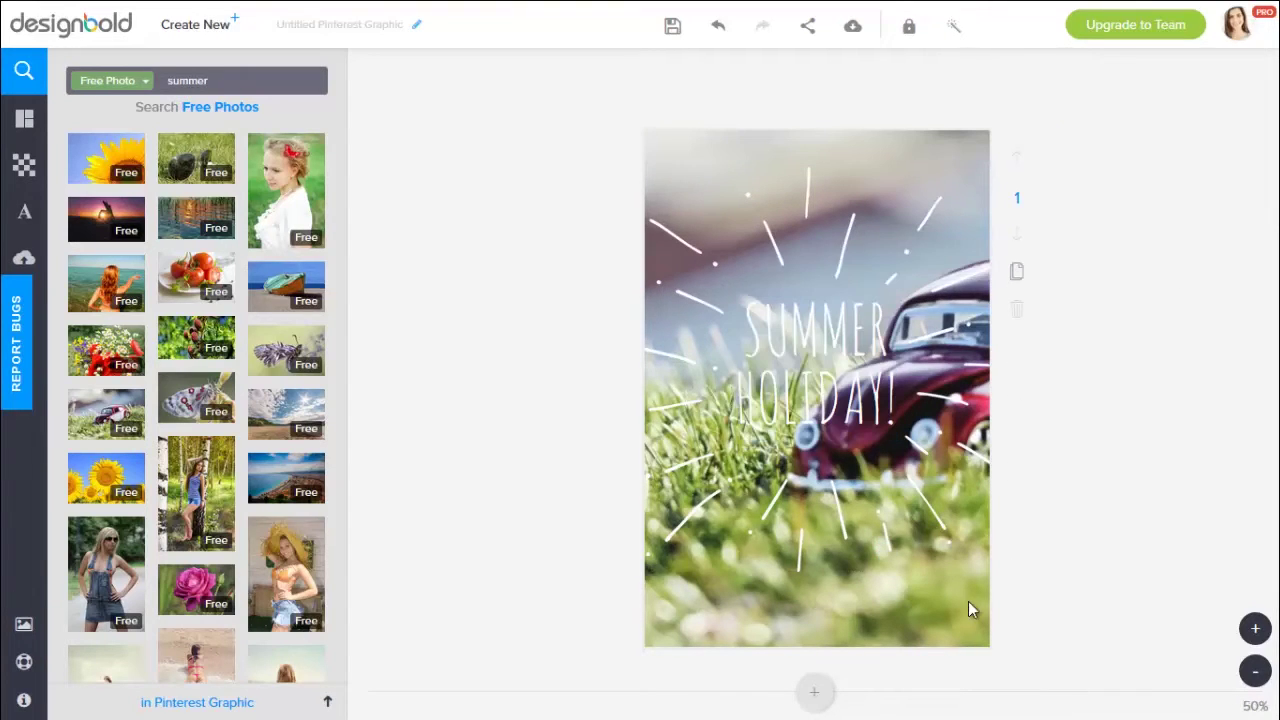
{"action": "left_click", "coordinate": [968, 601]}
{"action": "left_click", "coordinate": [917, 120]}
{"action": "left_click", "coordinate": [997, 163]}
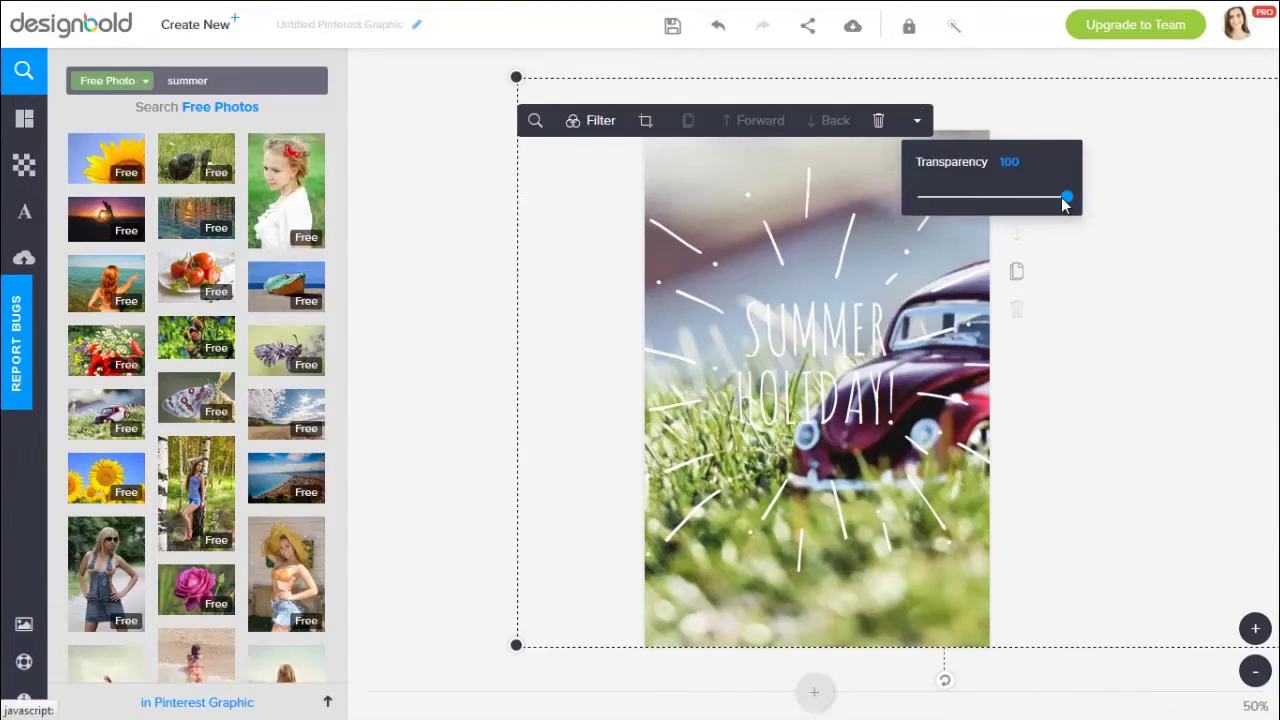
{"action": "mouse_move", "coordinate": [1063, 196]}
{"action": "left_mouse_down"}
{"action": "mouse_move", "coordinate": [1020, 200]}
{"action": "mouse_move", "coordinate": [1046, 207]}
{"action": "left_mouse_up"}
Step: Change the SUMMER HOLIDAY! title colour to yellow (ffc107)
{"action": "left_click", "coordinate": [800, 397]}
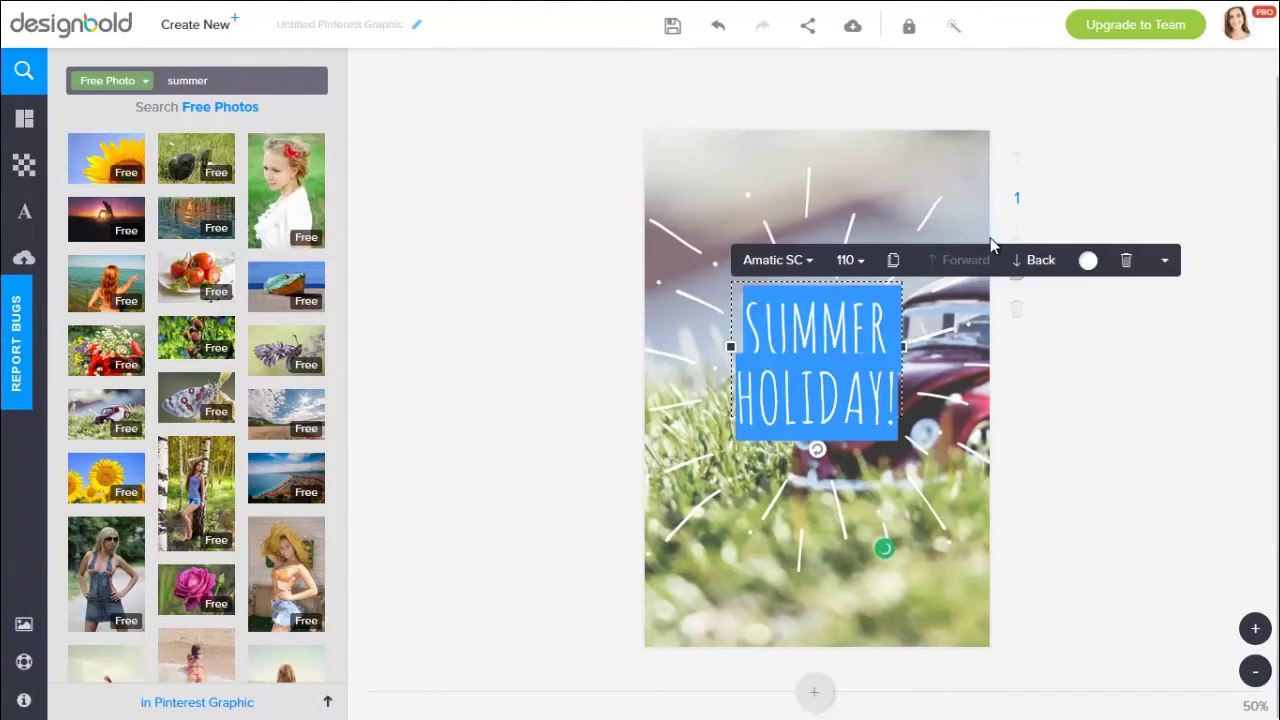
{"action": "left_click", "coordinate": [1088, 260]}
{"action": "left_click", "coordinate": [659, 354]}
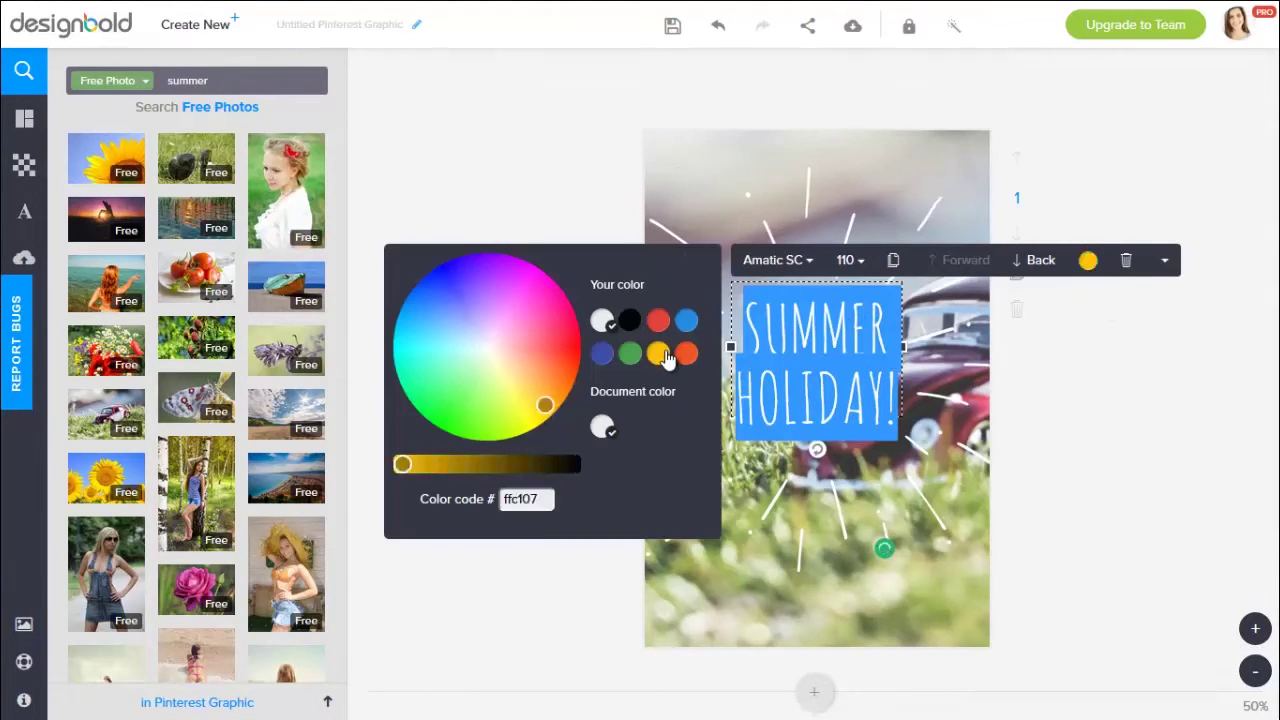
{"action": "left_click", "coordinate": [1148, 381]}
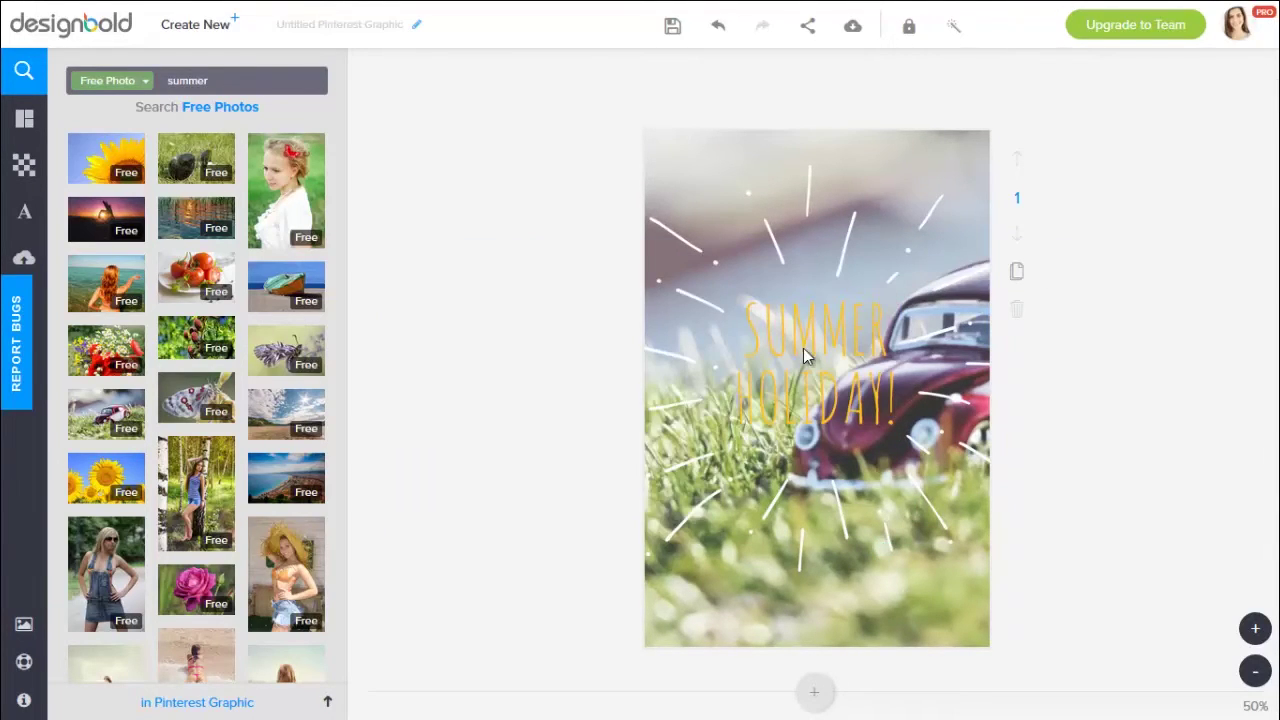
{"action": "left_click", "coordinate": [120, 85]}
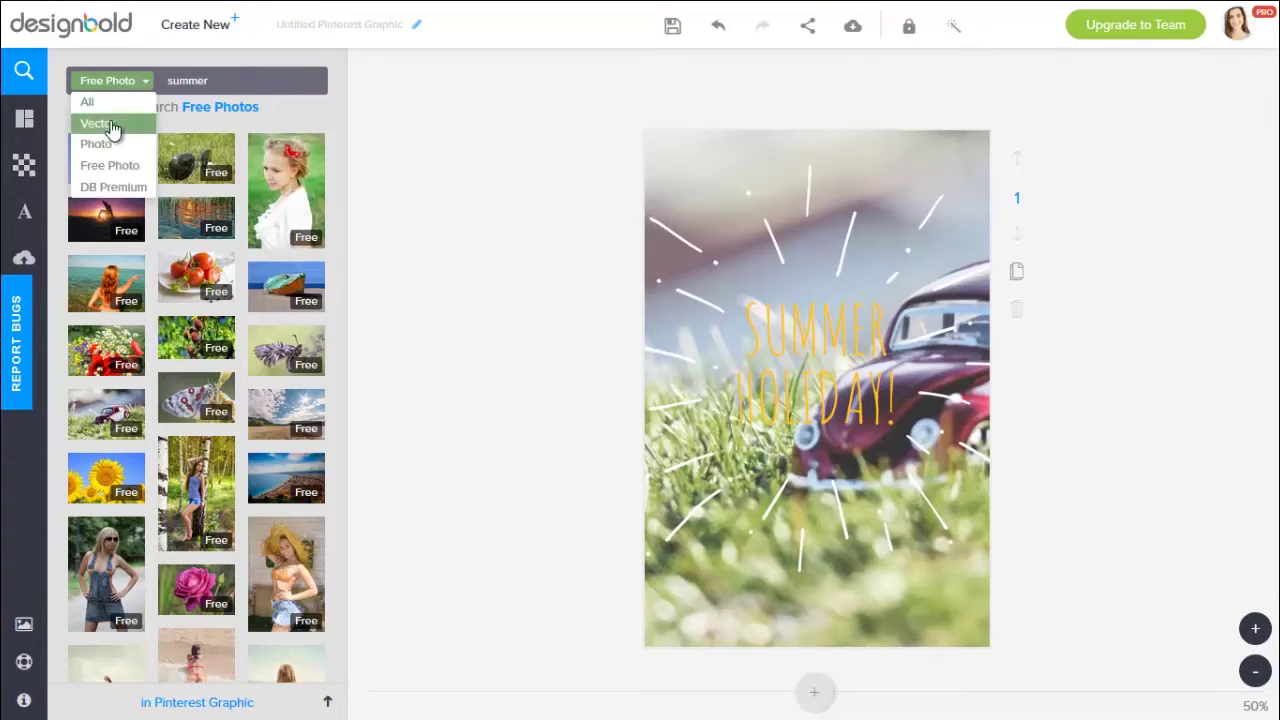
Step: Search vector graphics for 'shapes'
{"action": "left_click", "coordinate": [100, 123]}
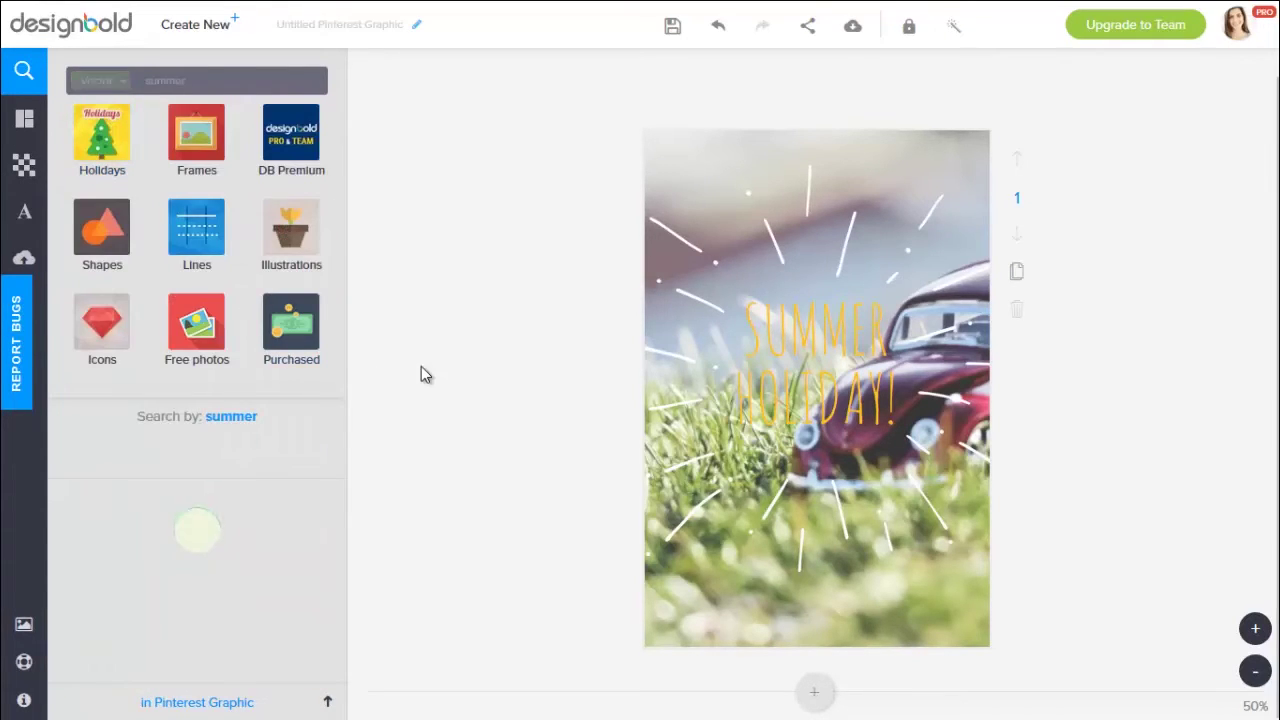
{"action": "double_click", "coordinate": [160, 80]}
{"action": "type", "text": "shapes"}
{"action": "key", "text": "Return"}
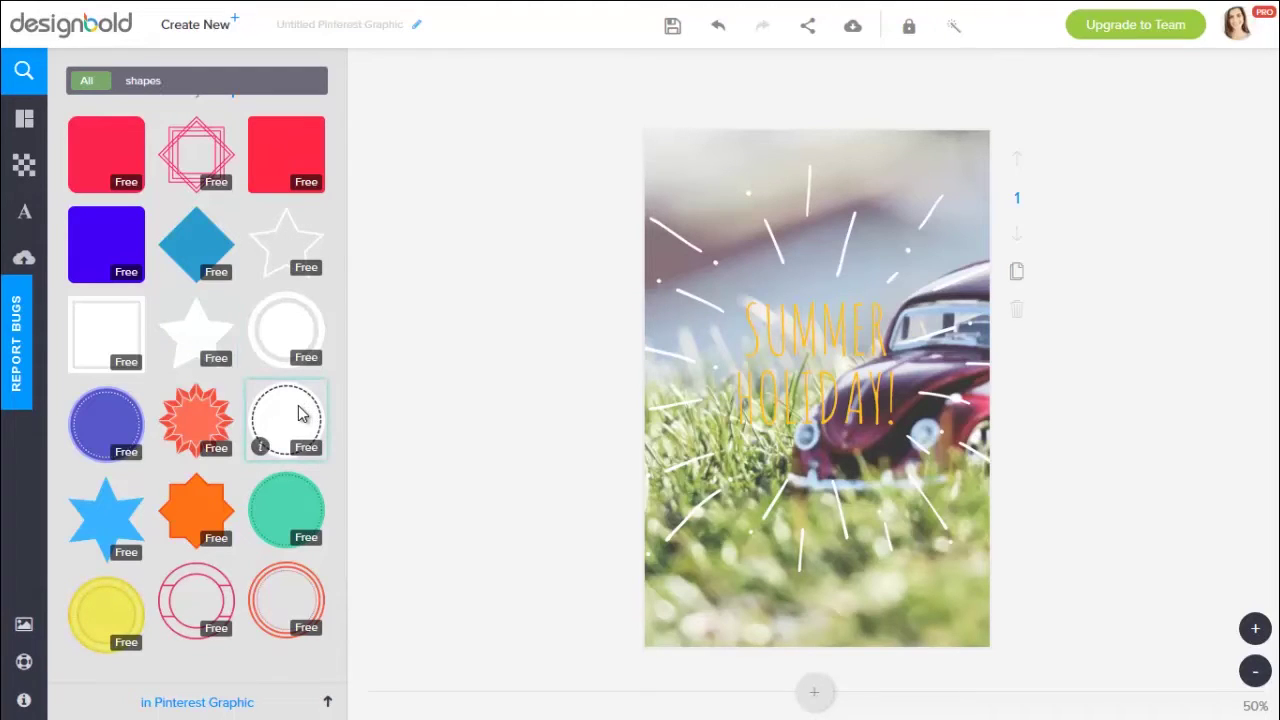
Step: Place the dashed white circle behind the title and size it snugly around it
{"action": "left_click_drag", "start_coordinate": [289, 417], "coordinate": [840, 356]}
{"action": "left_click", "coordinate": [972, 324]}
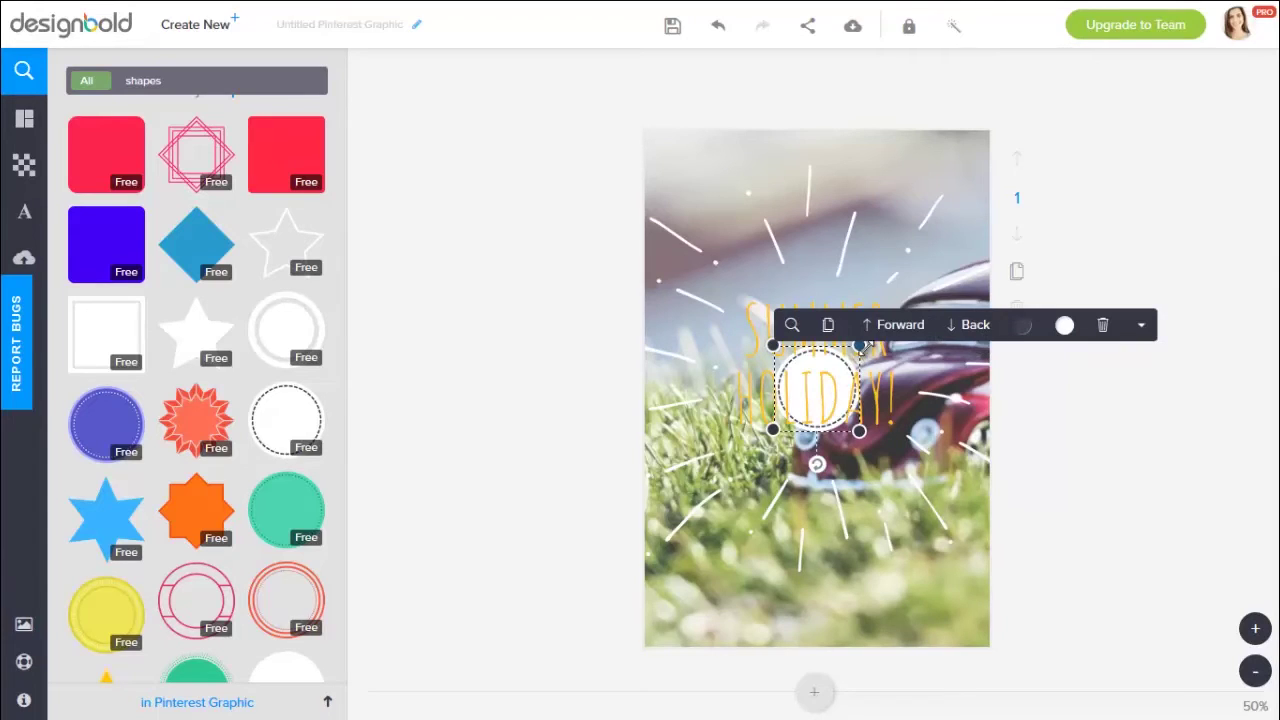
{"action": "left_click_drag", "start_coordinate": [773, 430], "coordinate": [713, 479]}
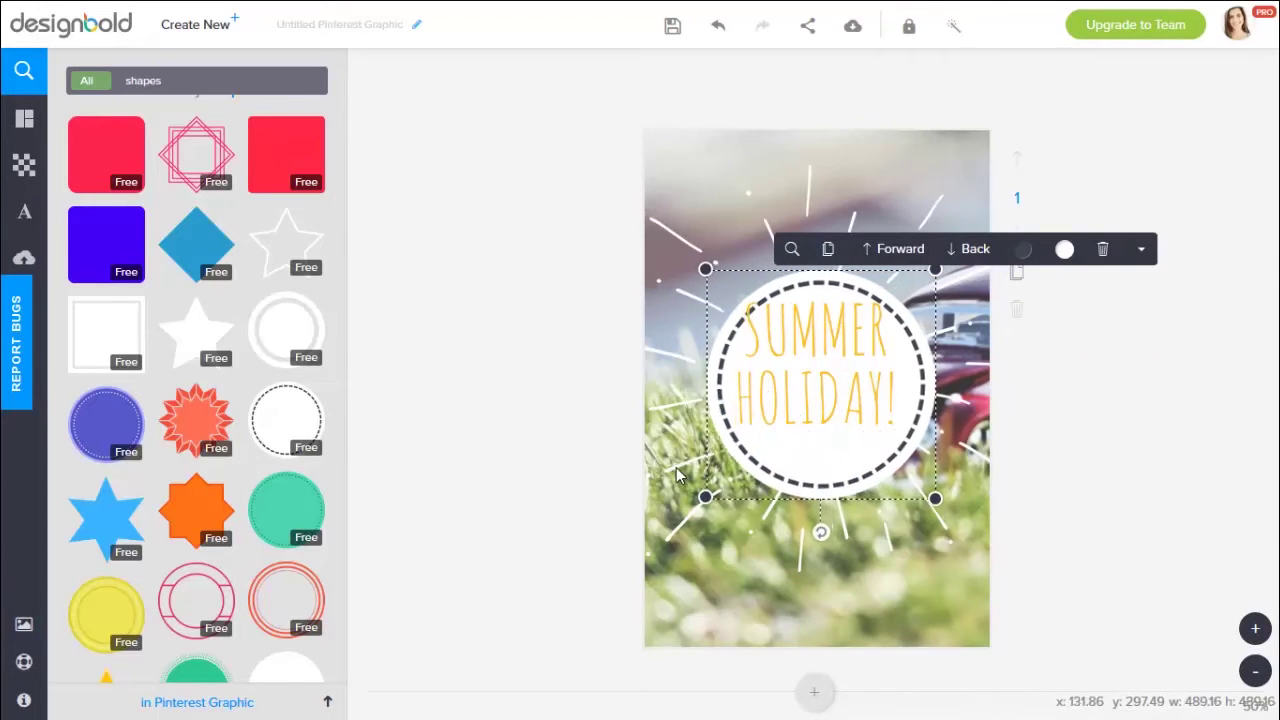
{"action": "left_click_drag", "start_coordinate": [703, 497], "coordinate": [713, 466]}
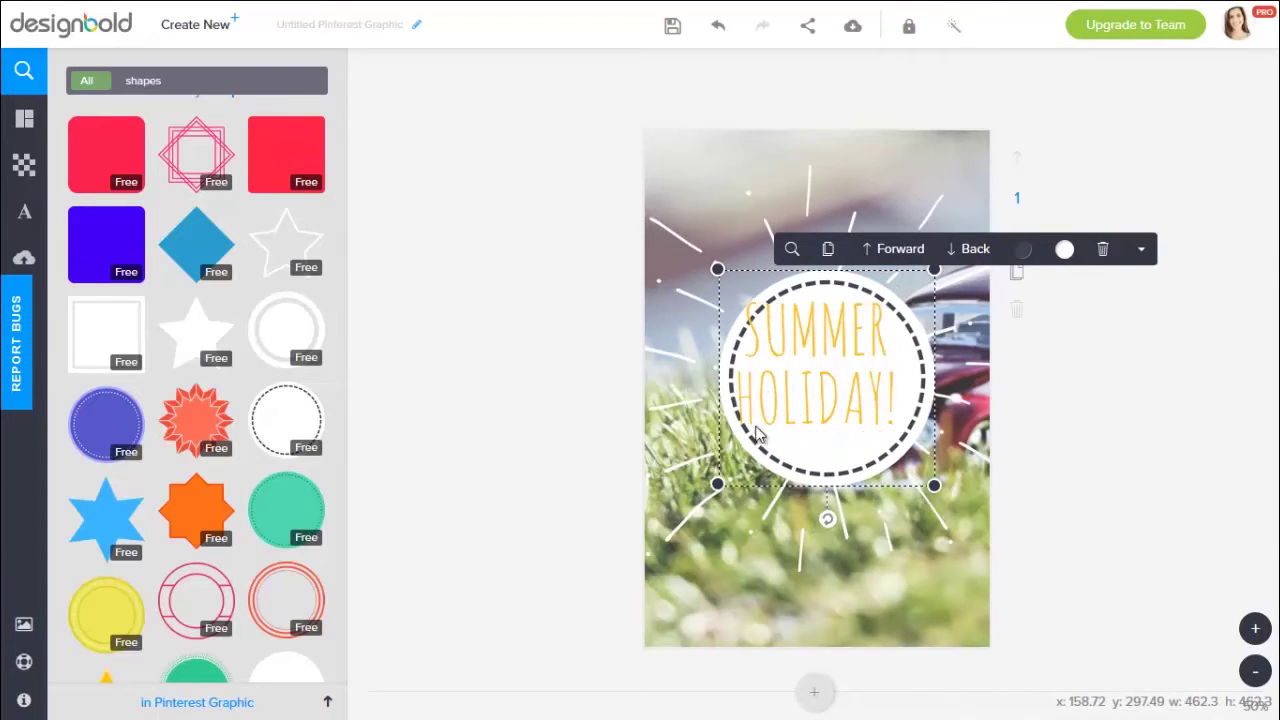
Step: Make the circle about half transparent and its dashed ring the document's yellow
{"action": "left_click", "coordinate": [838, 410]}
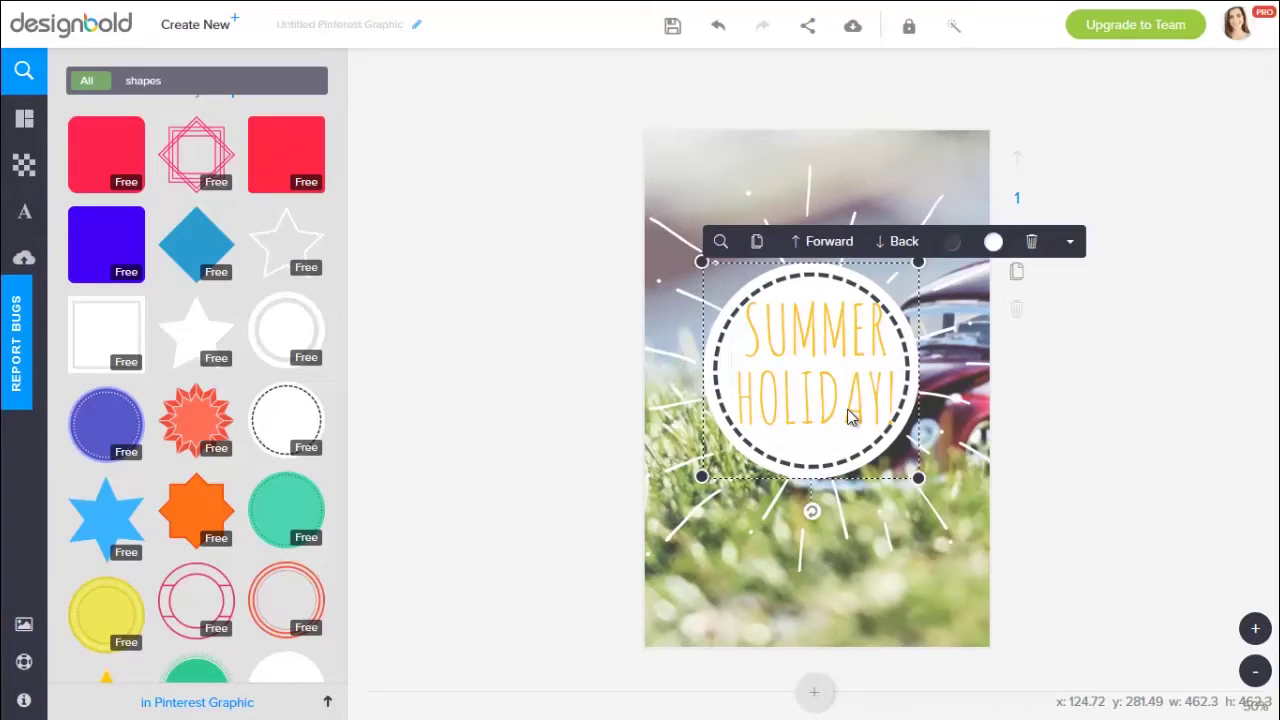
{"action": "left_click", "coordinate": [1070, 242]}
{"action": "left_click_drag", "start_coordinate": [1220, 318], "coordinate": [1160, 336]}
{"action": "left_click", "coordinate": [952, 241]}
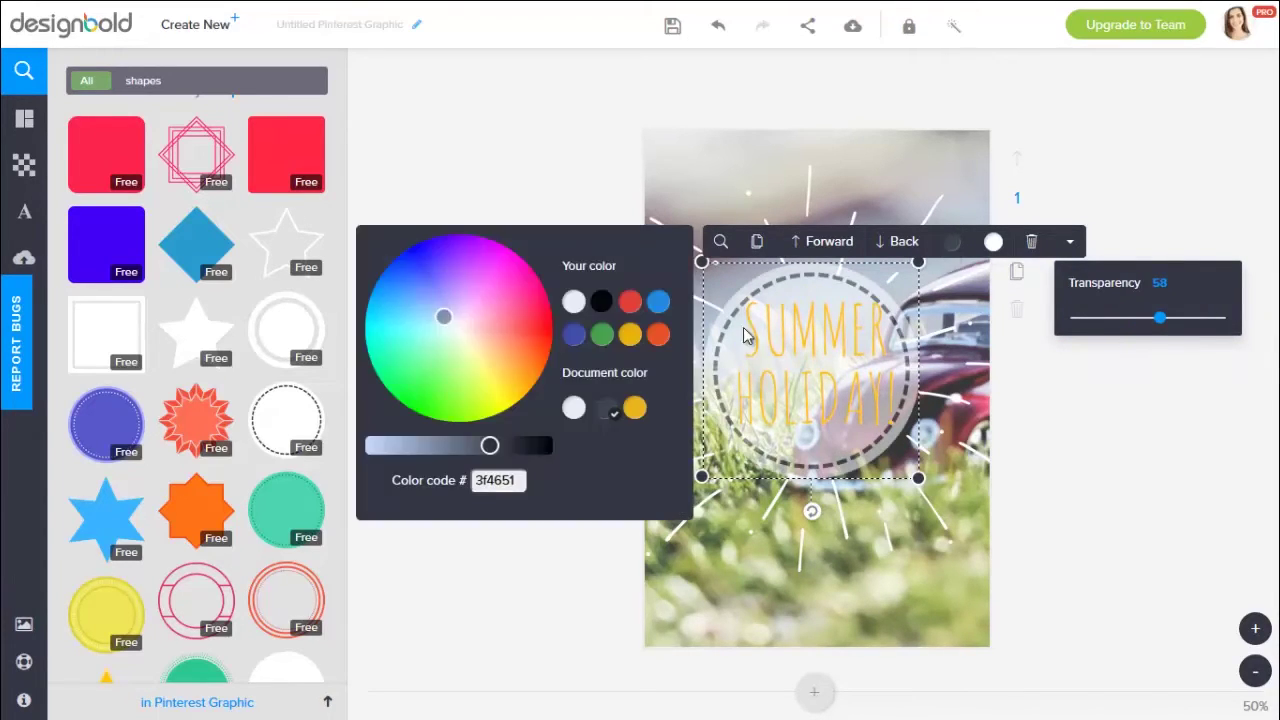
{"action": "left_click", "coordinate": [634, 407]}
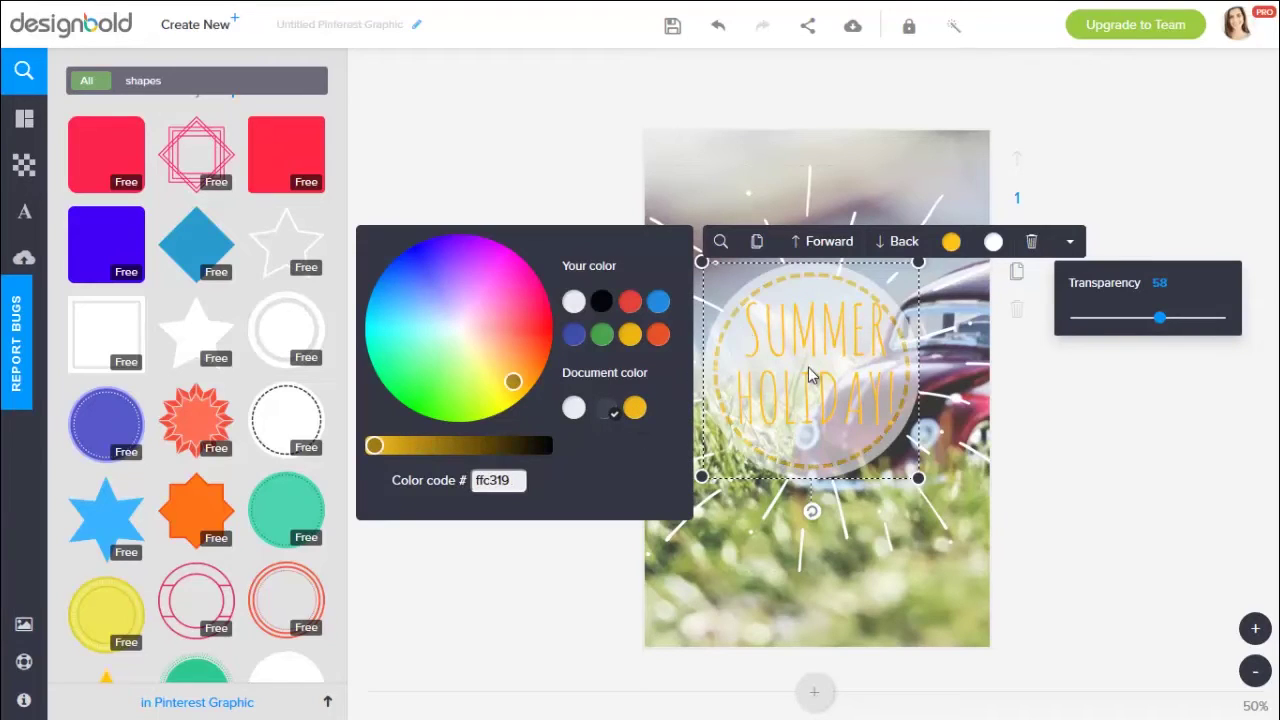
Step: Reduce the SUMMER HOLIDAY! font size from 110 to 90 and nudge the title down
{"action": "left_click", "coordinate": [841, 318]}
{"action": "left_click", "coordinate": [845, 260]}
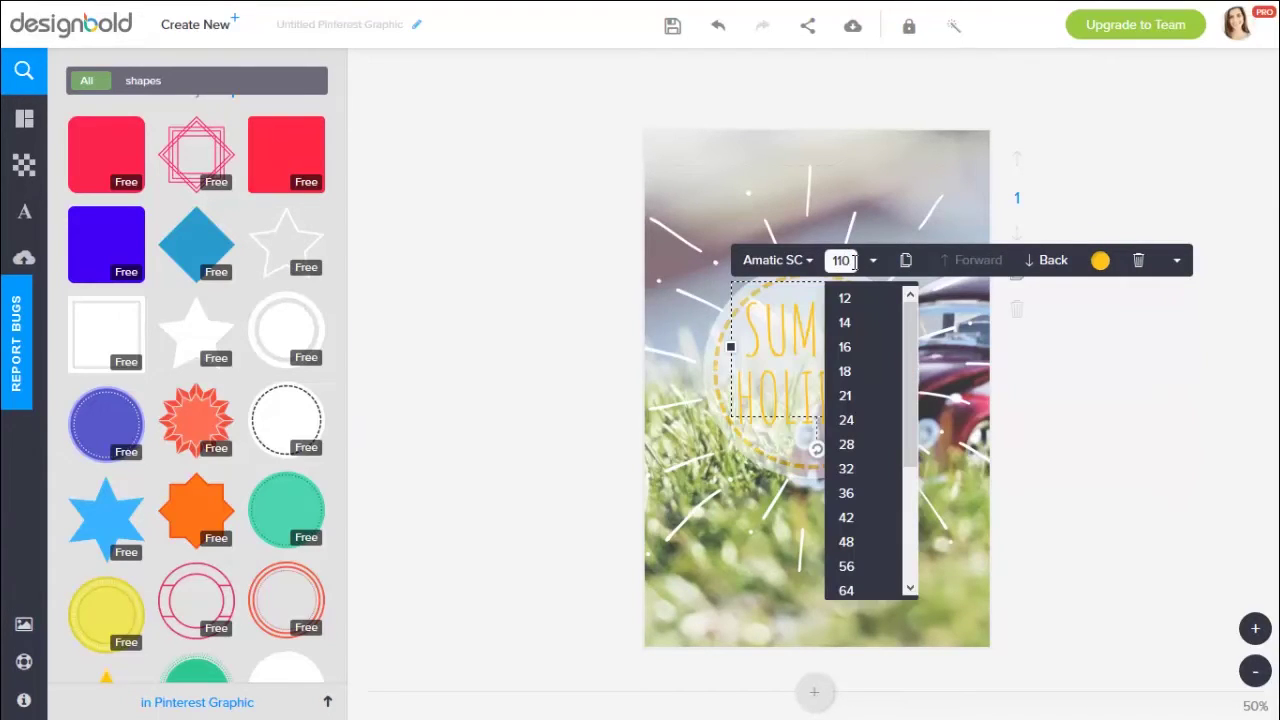
{"action": "double_click", "coordinate": [855, 262]}
{"action": "type", "text": "90"}
{"action": "key", "text": "Return"}
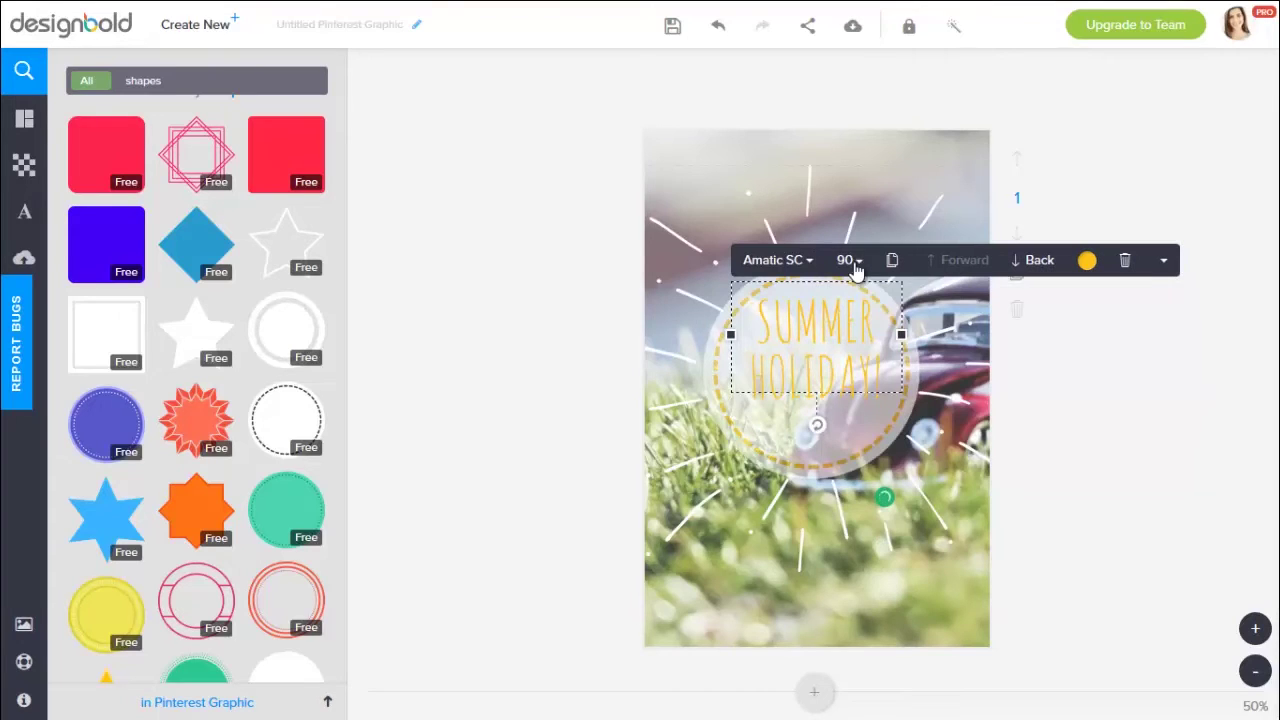
{"action": "left_click_drag", "start_coordinate": [840, 290], "coordinate": [852, 313]}
Step: Move the background photo up toward the canvas top and adjust the title's text style options
{"action": "left_click", "coordinate": [962, 467]}
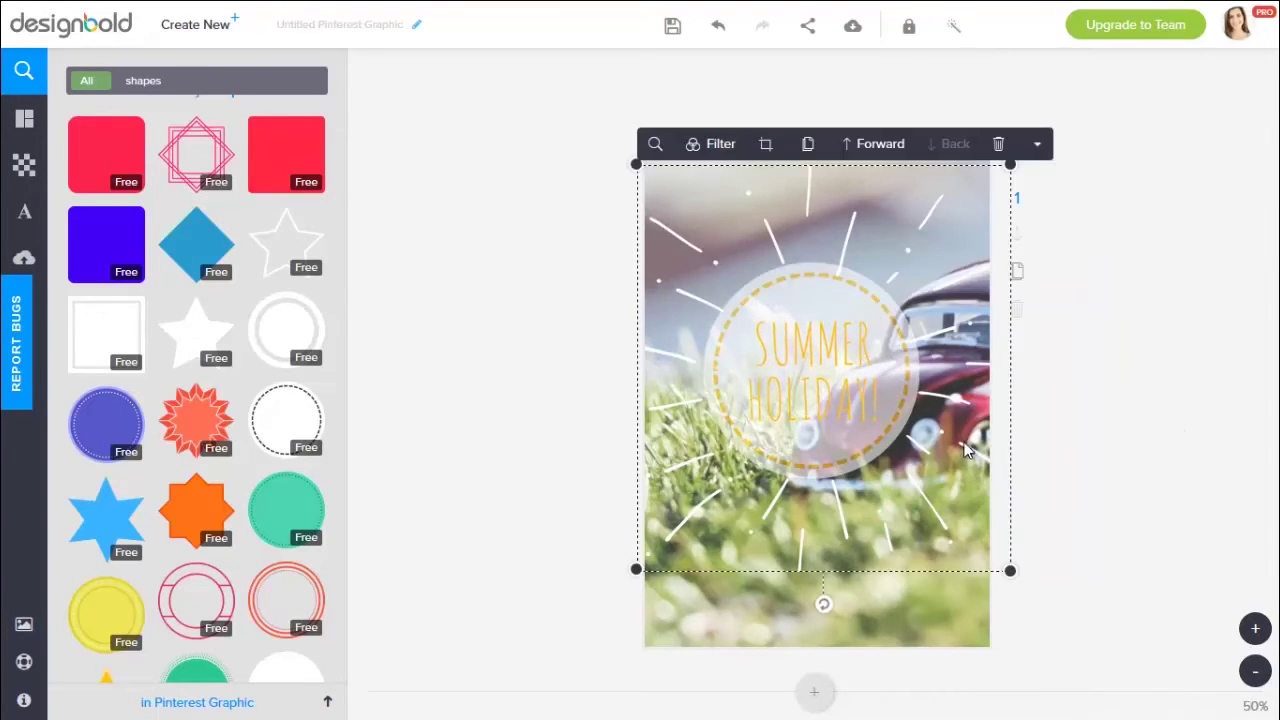
{"action": "left_click_drag", "start_coordinate": [925, 170], "coordinate": [910, 149]}
{"action": "left_click", "coordinate": [1155, 370]}
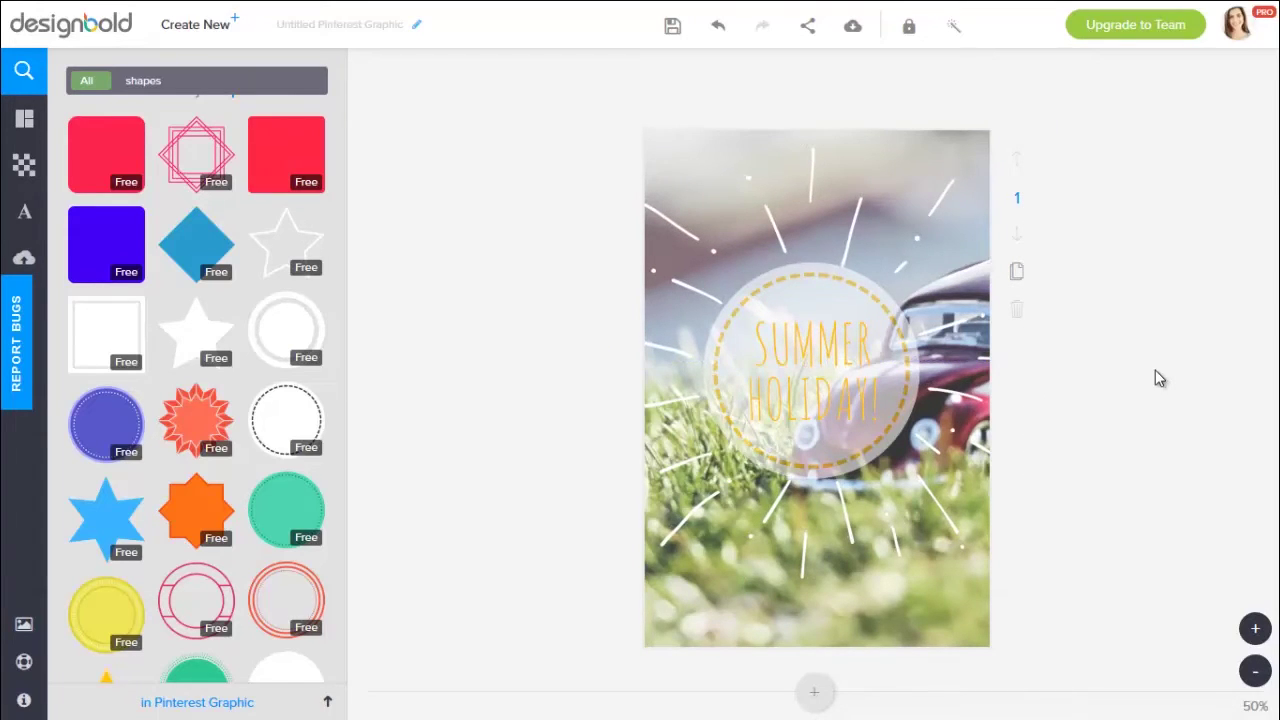
{"action": "left_click", "coordinate": [824, 377]}
{"action": "left_click", "coordinate": [1160, 283]}
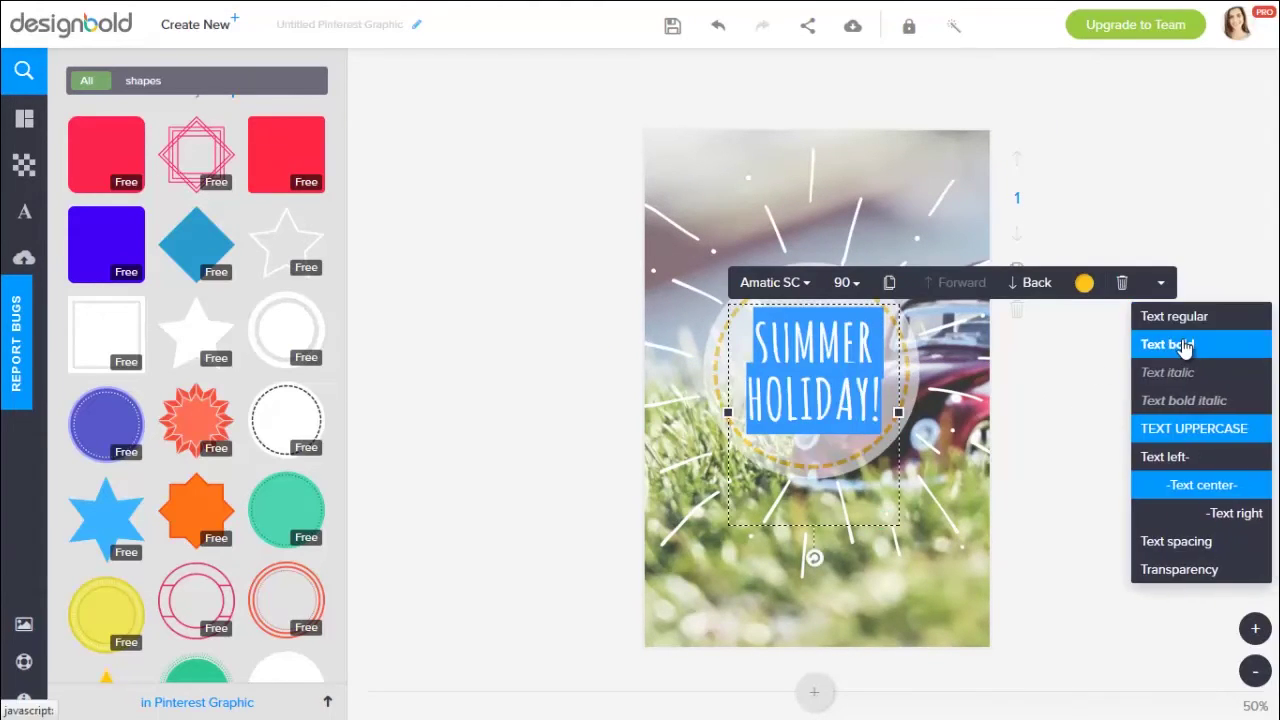
{"action": "left_click", "coordinate": [1183, 172]}
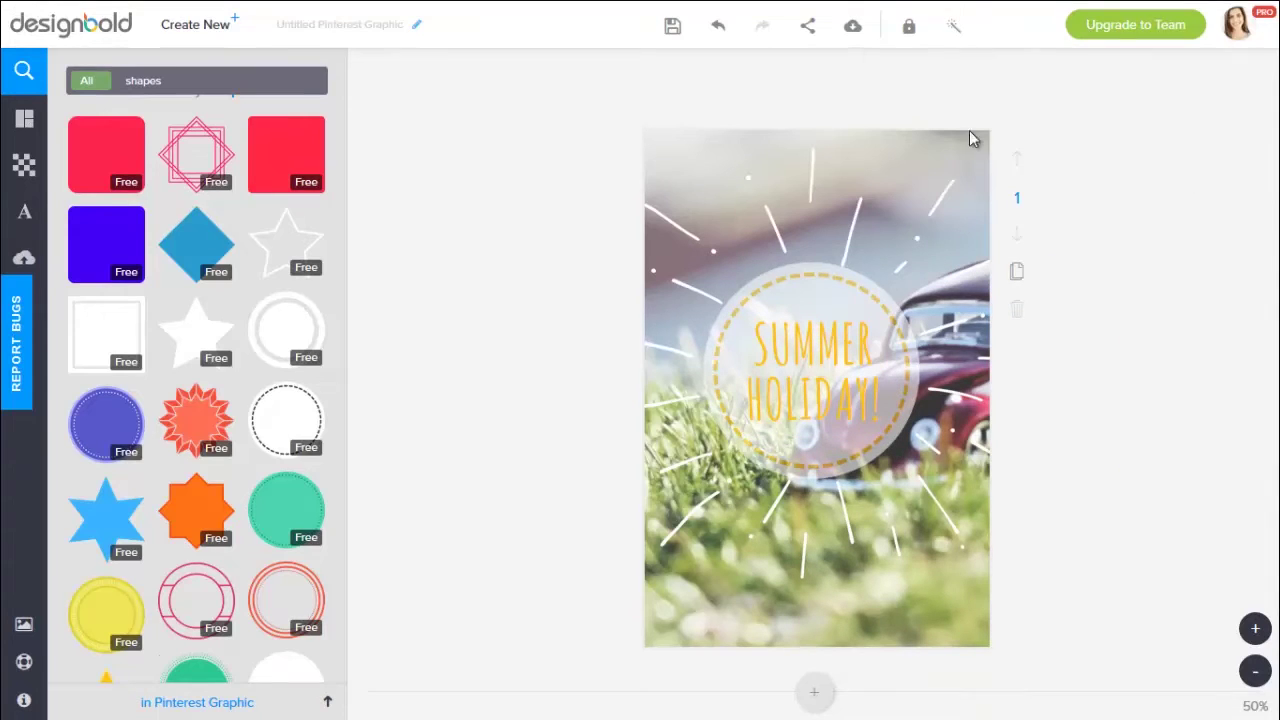
Step: Tick Instagram Post in Magic resize and scroll to the Resize now button
{"action": "left_click", "coordinate": [25, 120]}
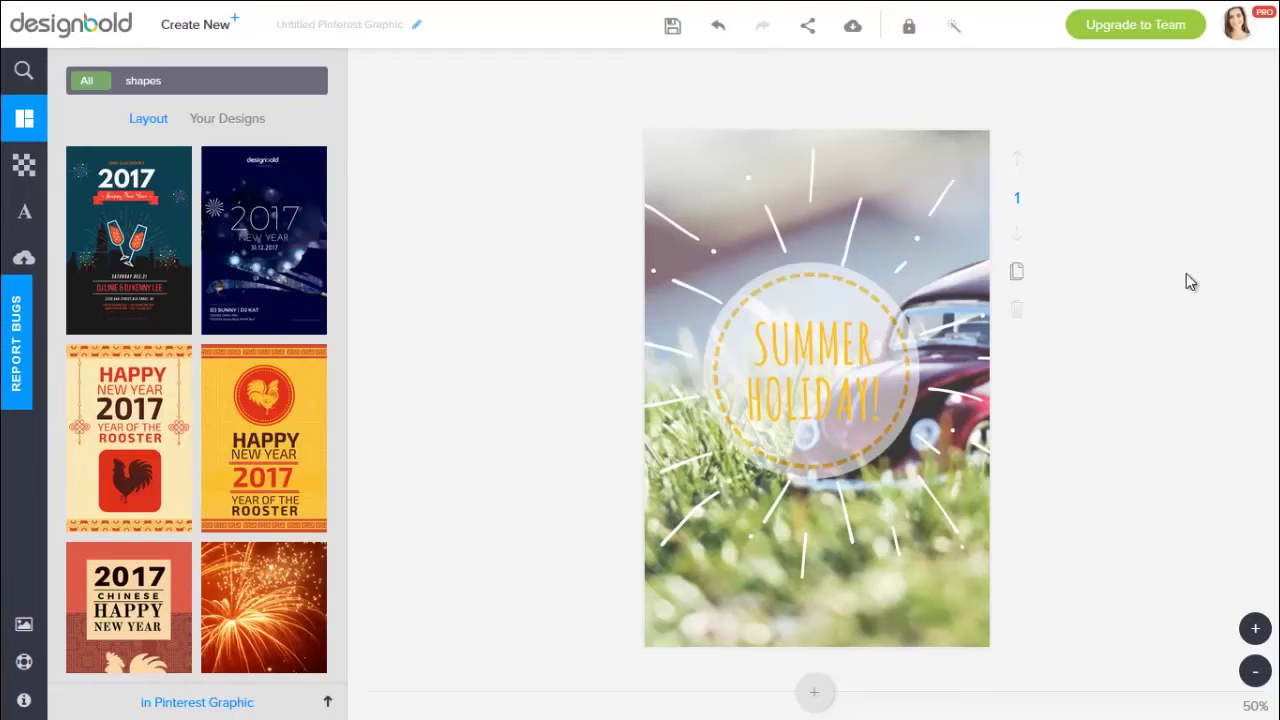
{"action": "left_click", "coordinate": [960, 38]}
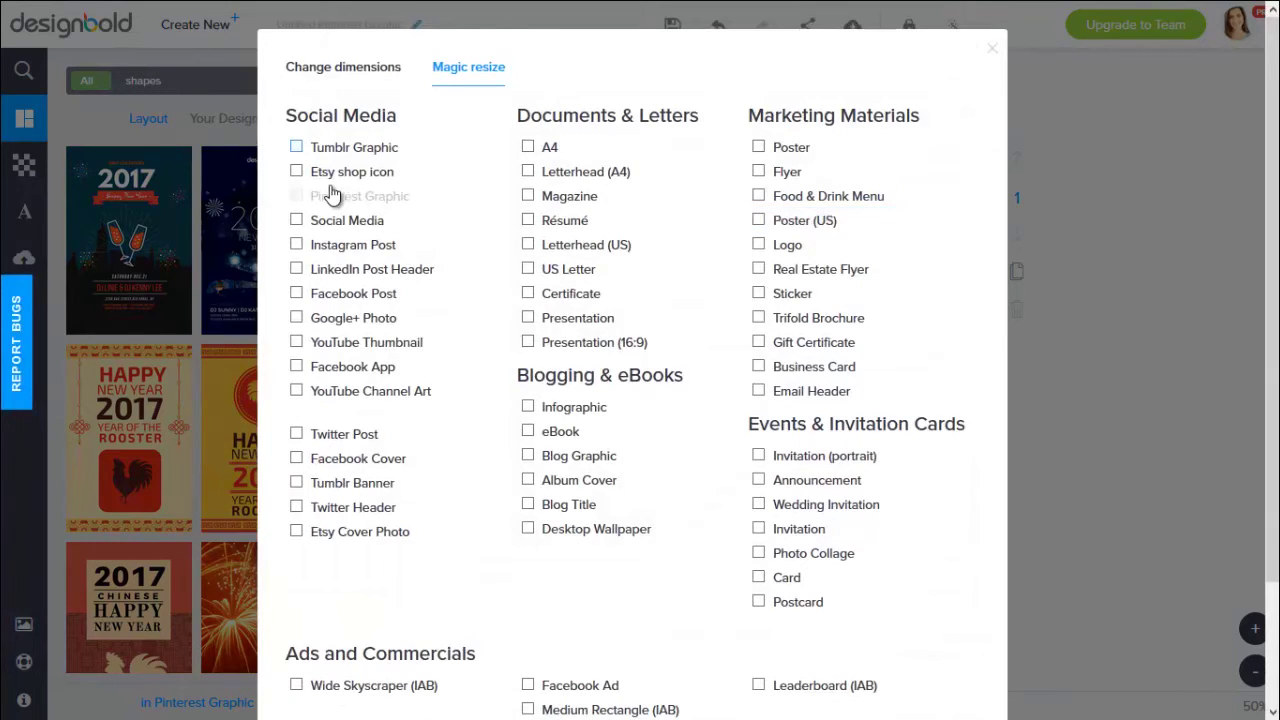
{"action": "left_click", "coordinate": [338, 246]}
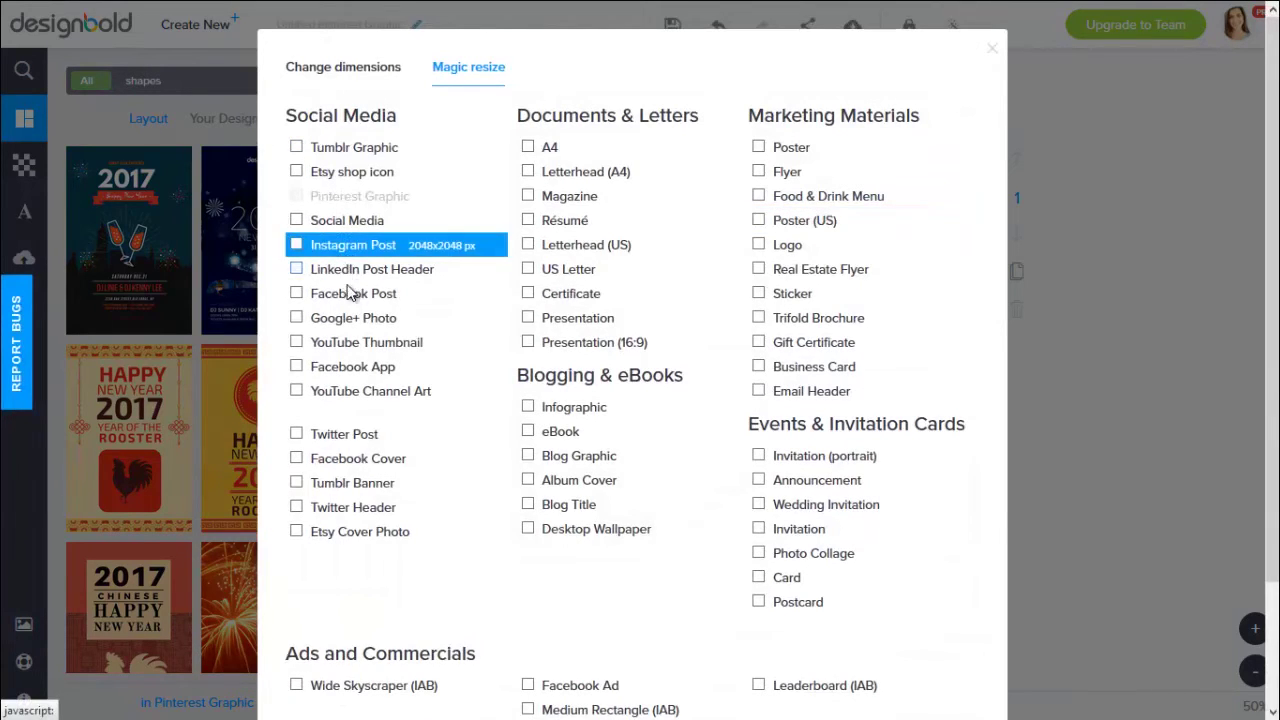
{"action": "left_click", "coordinate": [350, 296]}
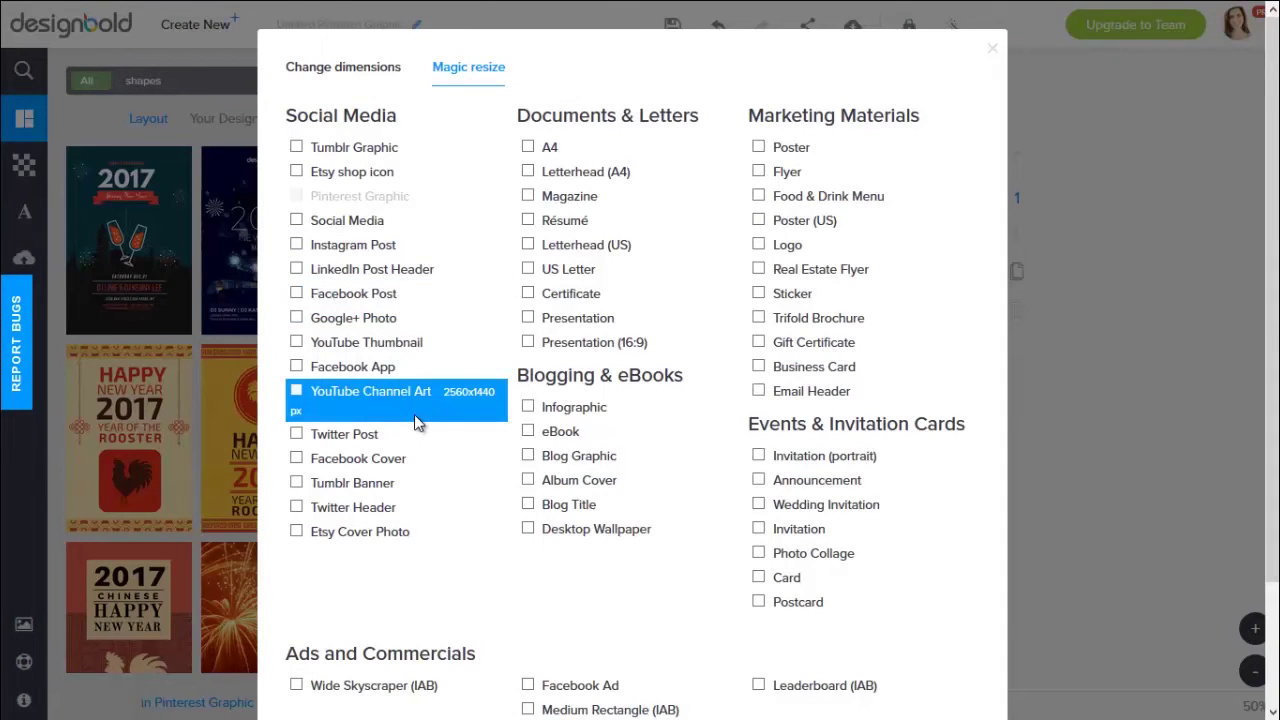
{"action": "left_click", "coordinate": [347, 255]}
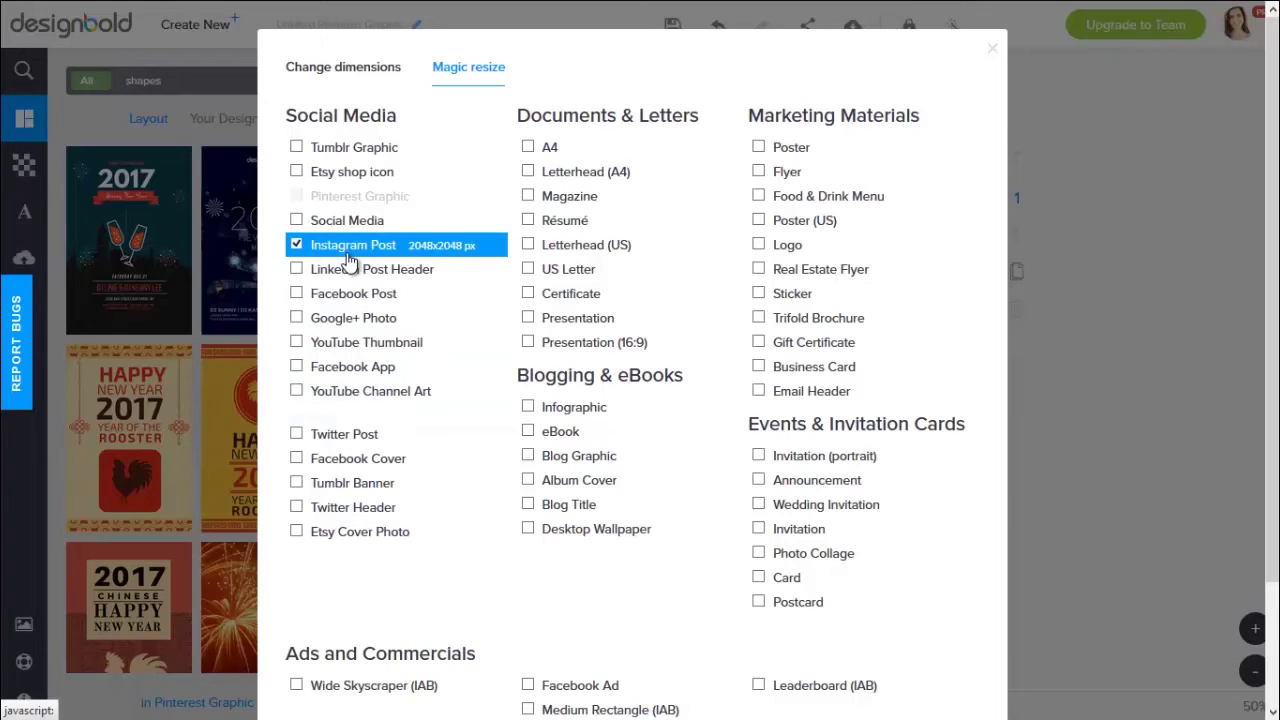
{"action": "scroll", "coordinate": [596, 490], "scroll_direction": "down", "scroll_amount": 2}
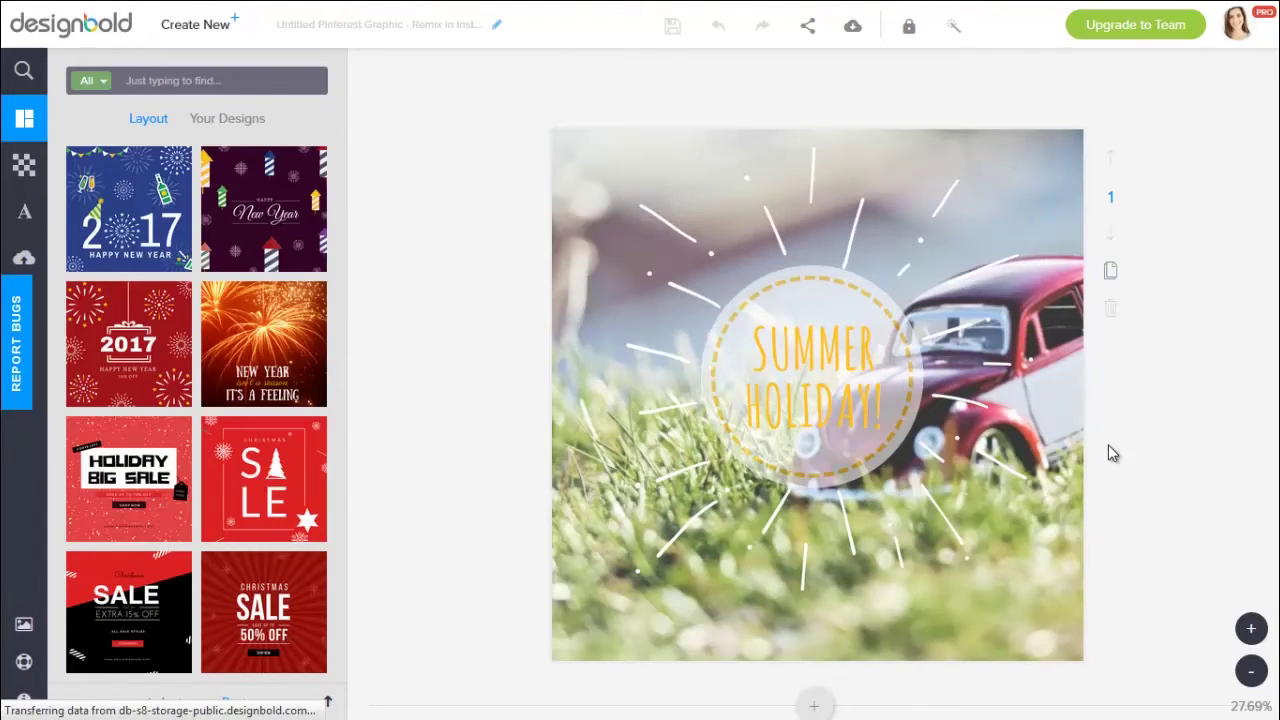
Step: Enlarge the sunburst rays outward from their corner
{"action": "left_click", "coordinate": [948, 204]}
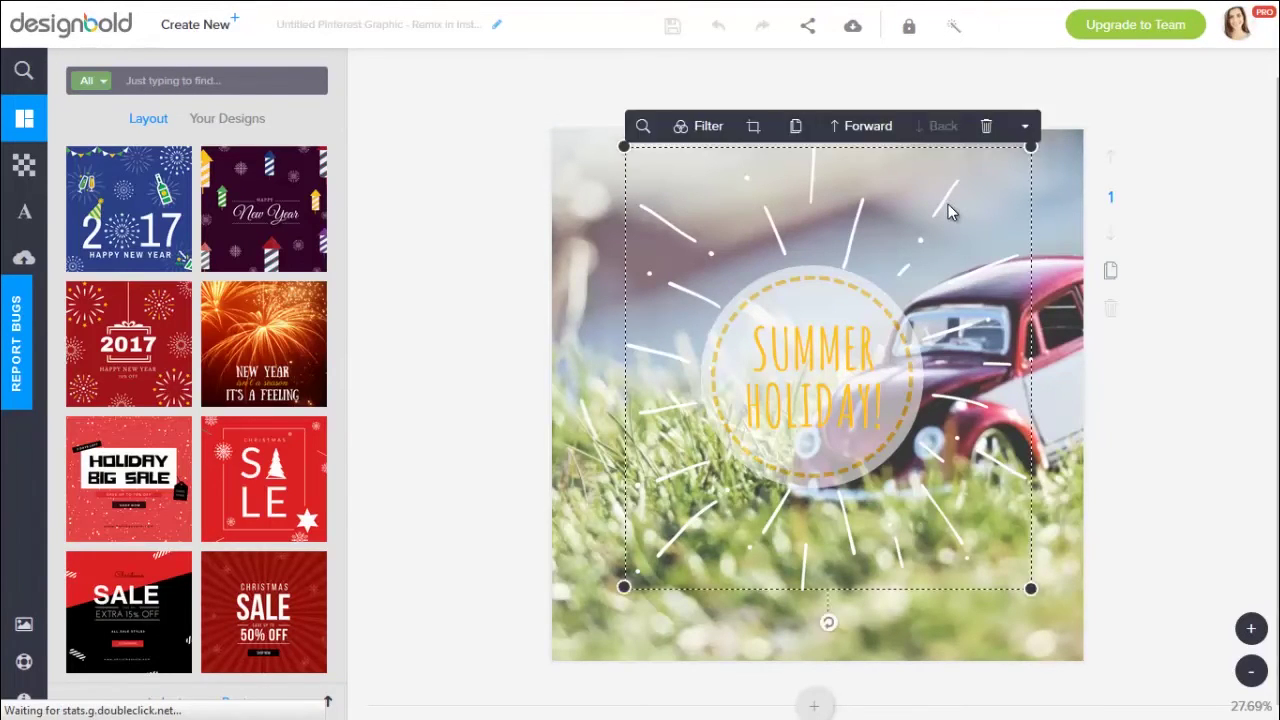
{"action": "left_click_drag", "start_coordinate": [1031, 129], "coordinate": [1106, 74]}
{"action": "left_click", "coordinate": [992, 269]}
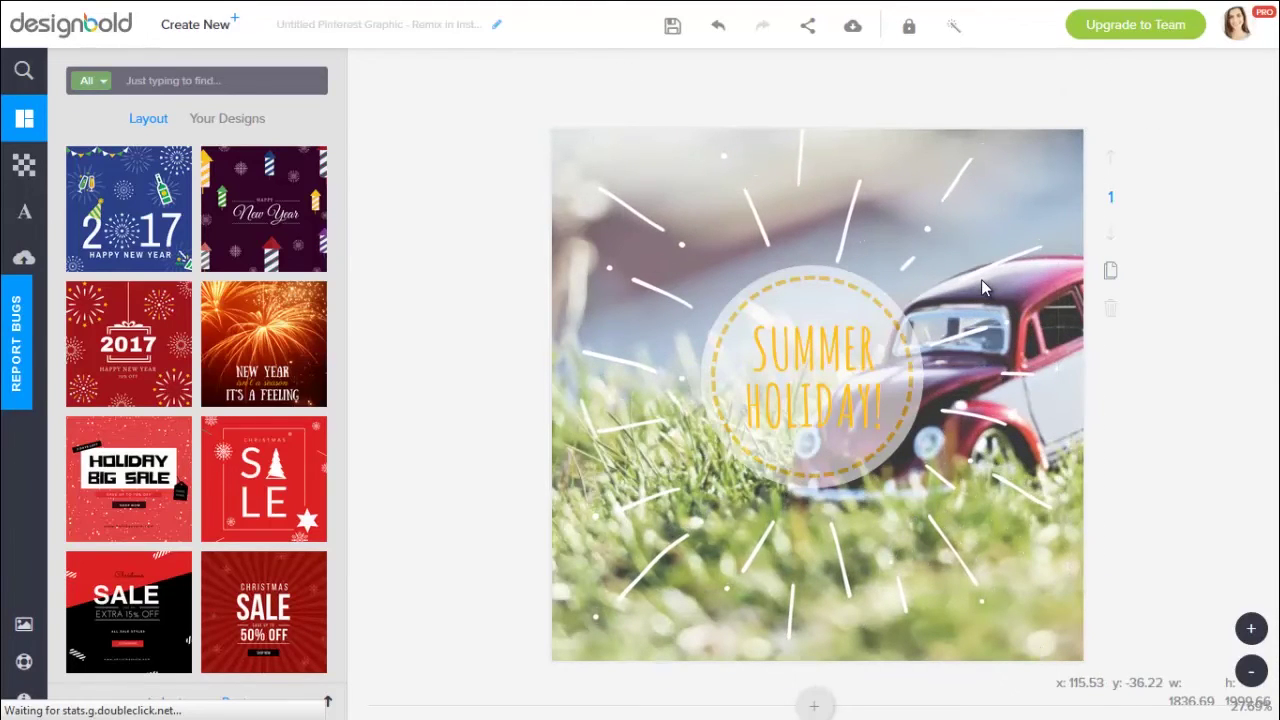
Step: Move the sunburst rays and the title badge down slightly together
{"action": "left_click", "coordinate": [982, 285]}
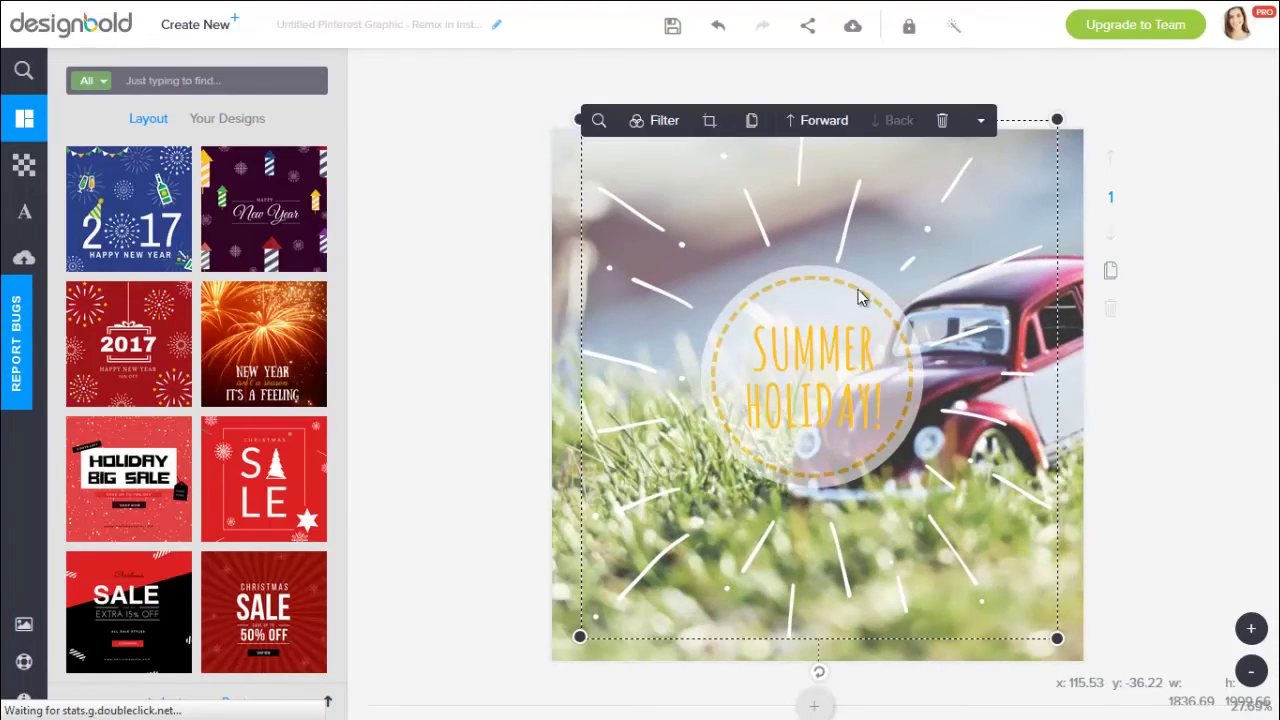
{"action": "left_click", "coordinate": [817, 349]}
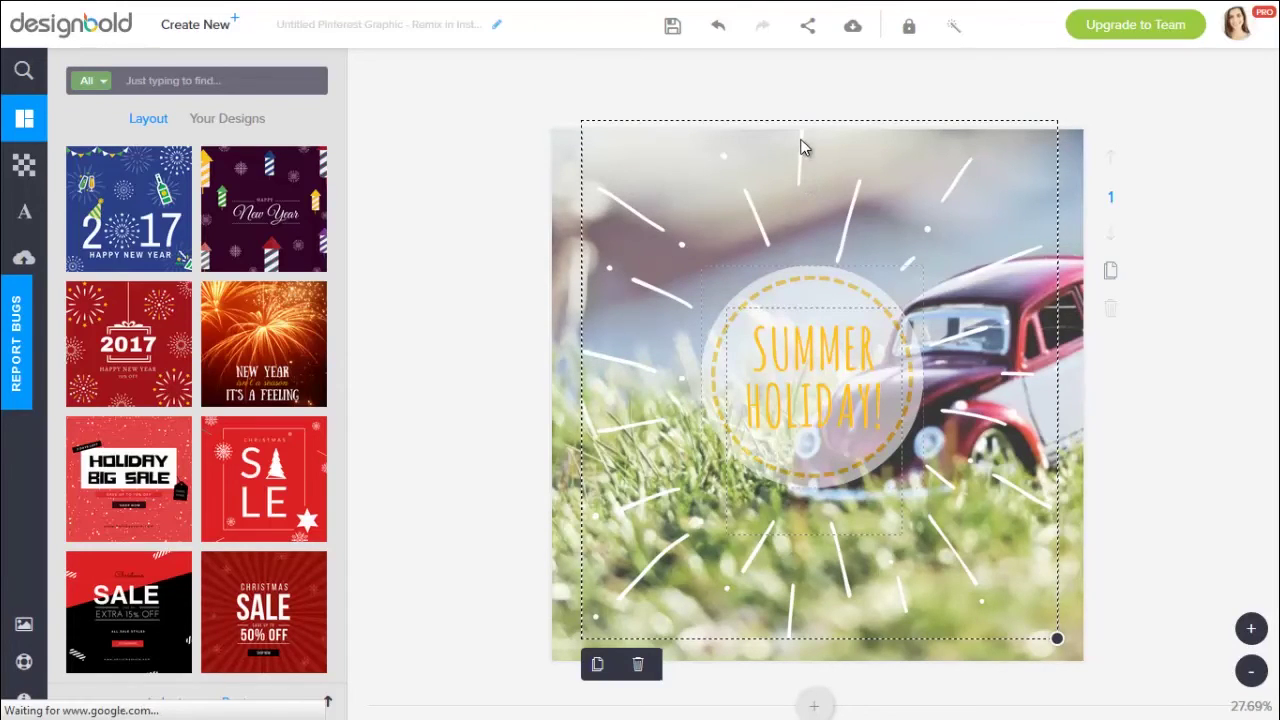
{"action": "mouse_move", "coordinate": [821, 636]}
{"action": "left_mouse_down"}
{"action": "mouse_move", "coordinate": [822, 670]}
{"action": "mouse_move", "coordinate": [819, 658]}
{"action": "left_mouse_up"}
{"action": "left_click", "coordinate": [1180, 441]}
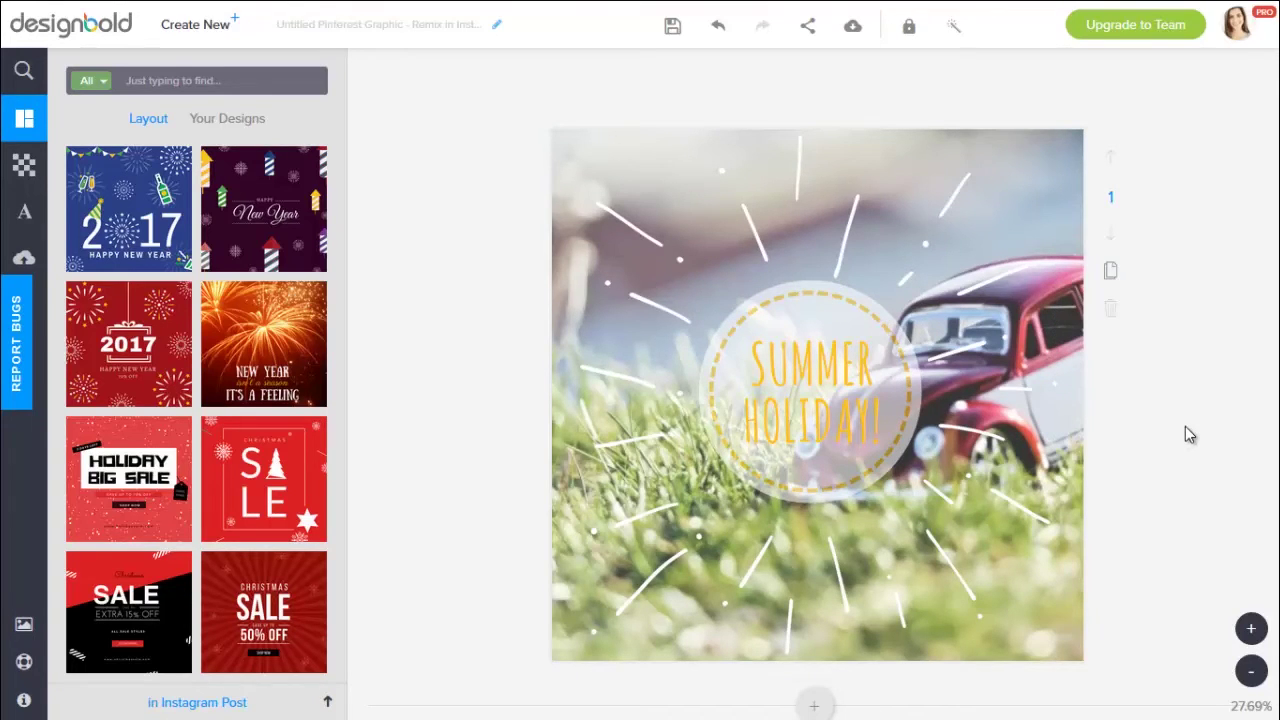
Step: Magic-resize the design into a new Facebook Cover version
{"action": "left_click", "coordinate": [955, 27]}
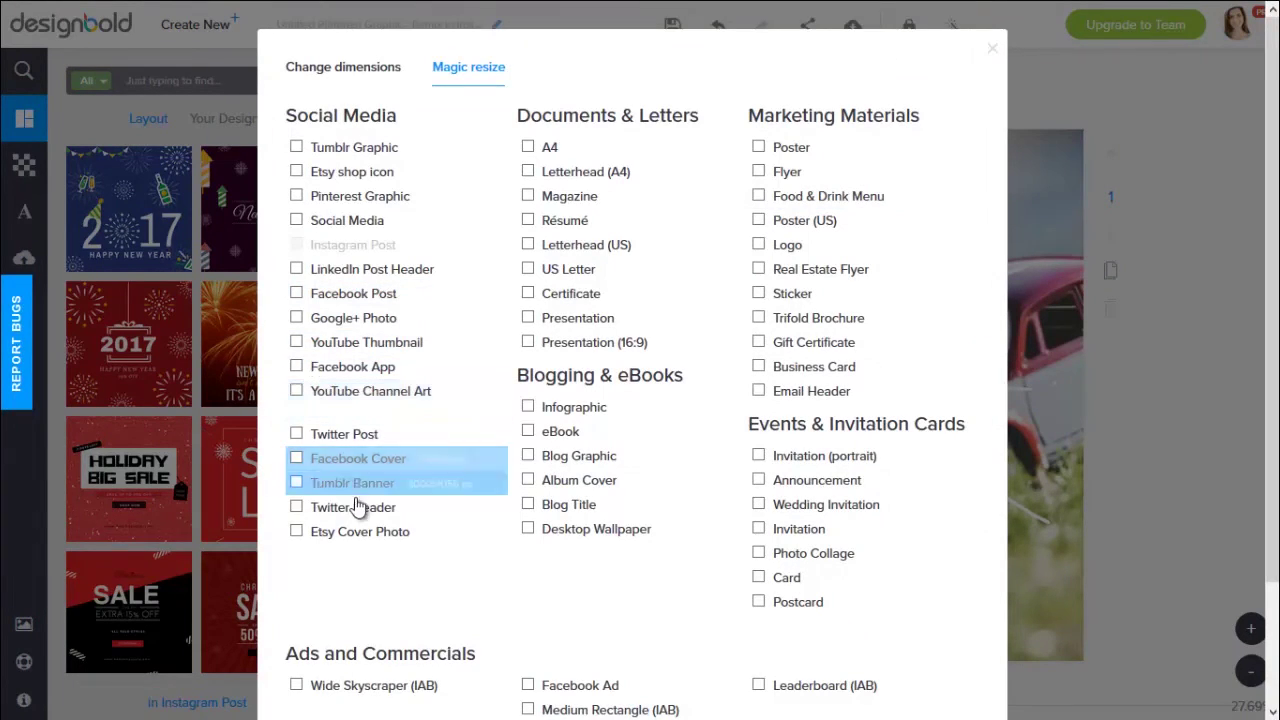
{"action": "left_click", "coordinate": [362, 462]}
{"action": "scroll", "coordinate": [563, 537], "scroll_direction": "down", "scroll_amount": 2}
{"action": "left_click", "coordinate": [637, 639]}
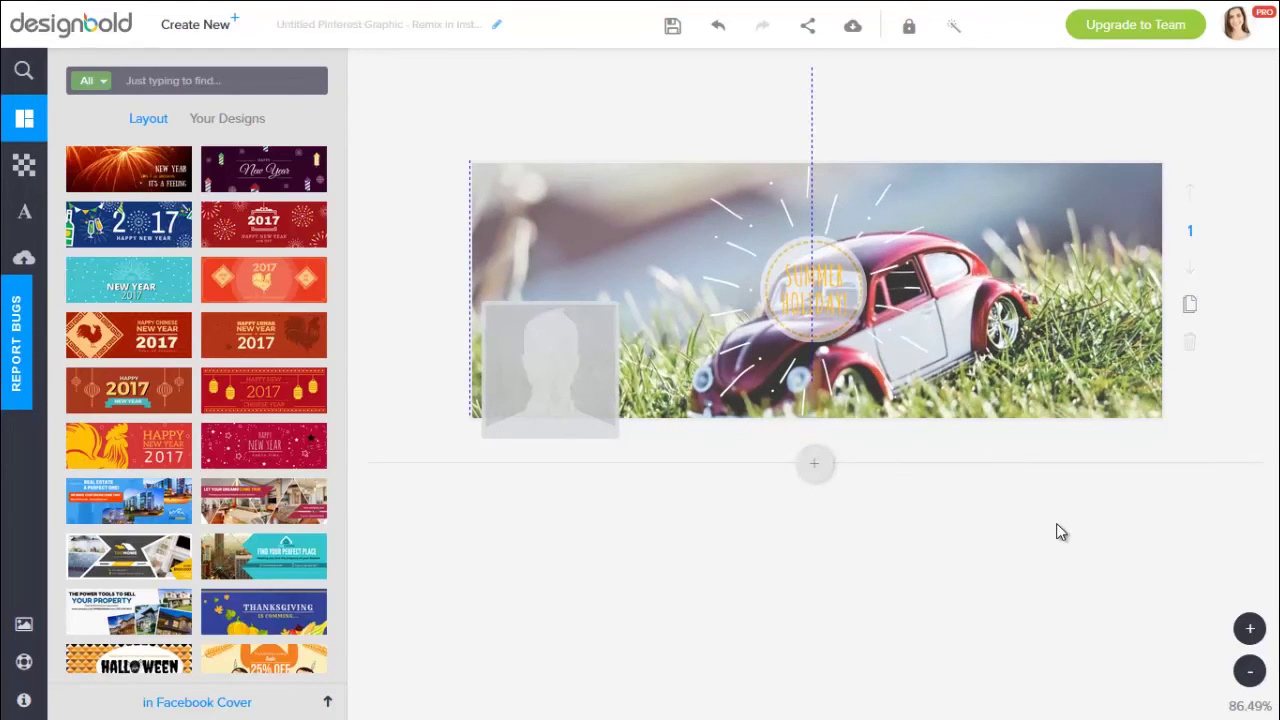
Step: Enlarge the sunburst rays, move the badge up-left beside the car, then return to the Instagram Post
{"action": "left_click", "coordinate": [805, 270]}
{"action": "left_click", "coordinate": [762, 292]}
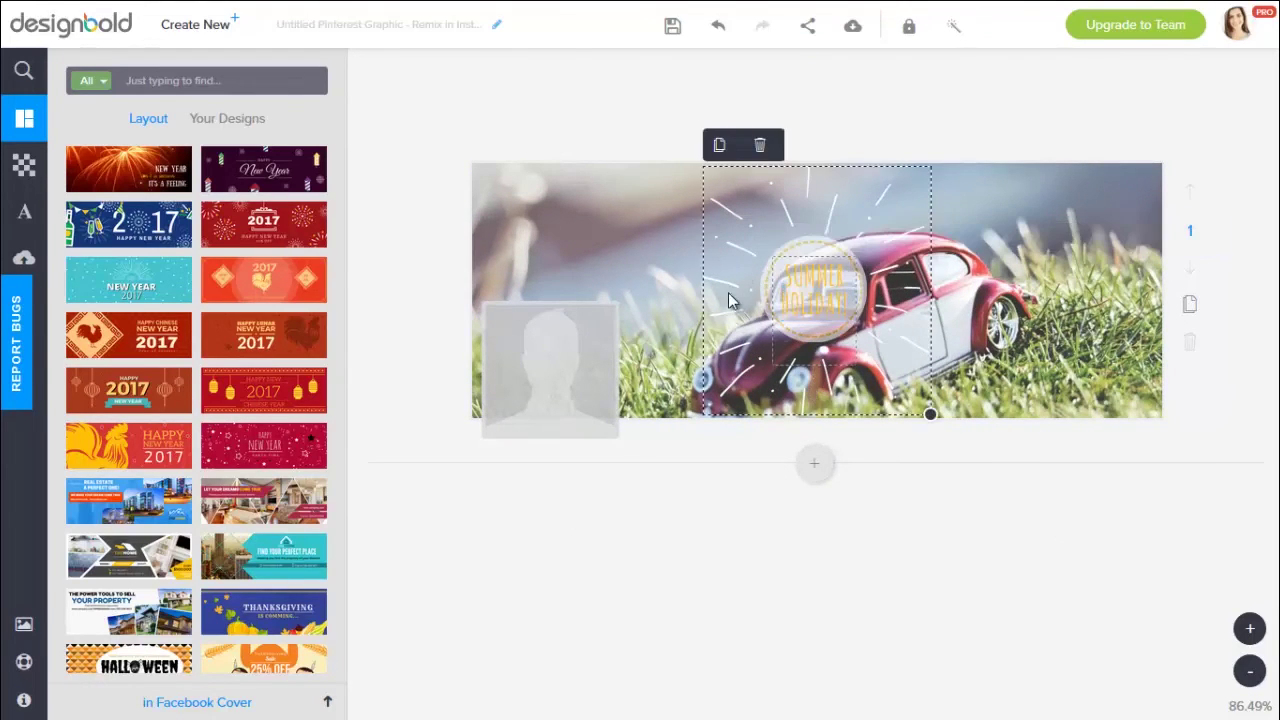
{"action": "left_click_drag", "start_coordinate": [929, 414], "coordinate": [1017, 508]}
{"action": "left_click_drag", "start_coordinate": [840, 177], "coordinate": [654, 100]}
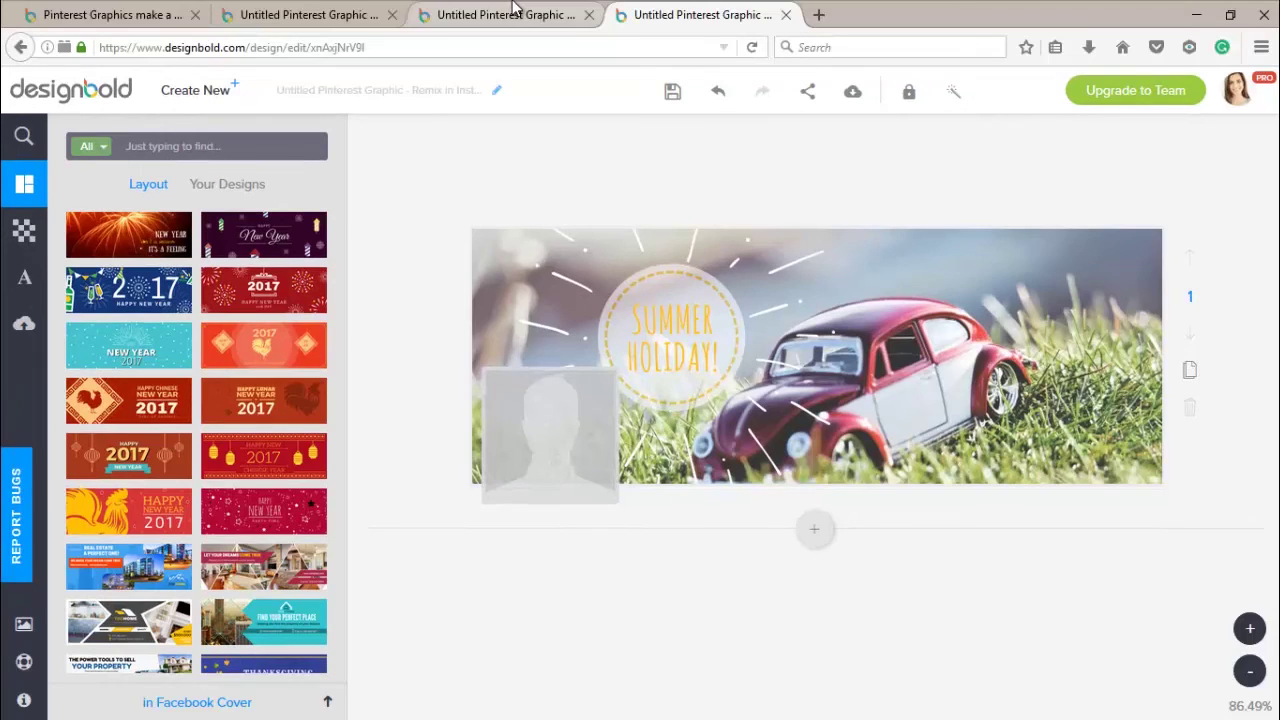
{"action": "left_click", "coordinate": [512, 12]}
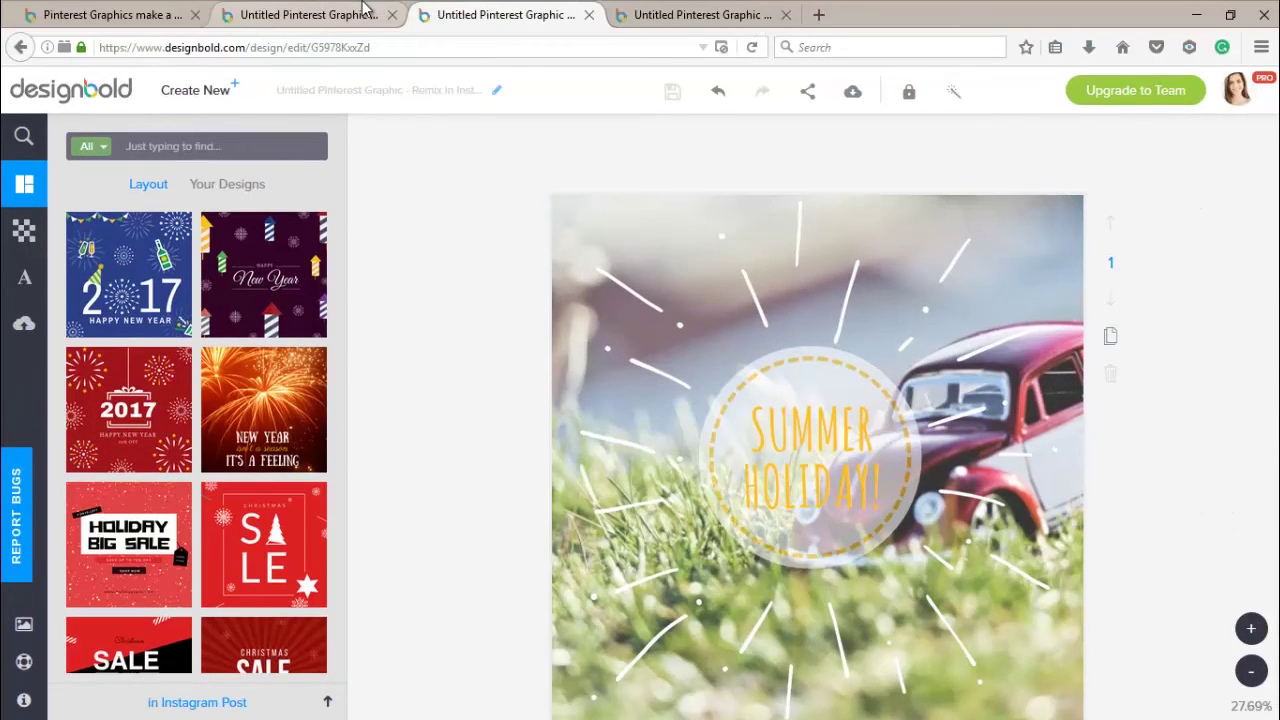
Step: Switch to the browser tab holding the original tall Pinterest Graphic design
{"action": "left_click", "coordinate": [364, 8]}
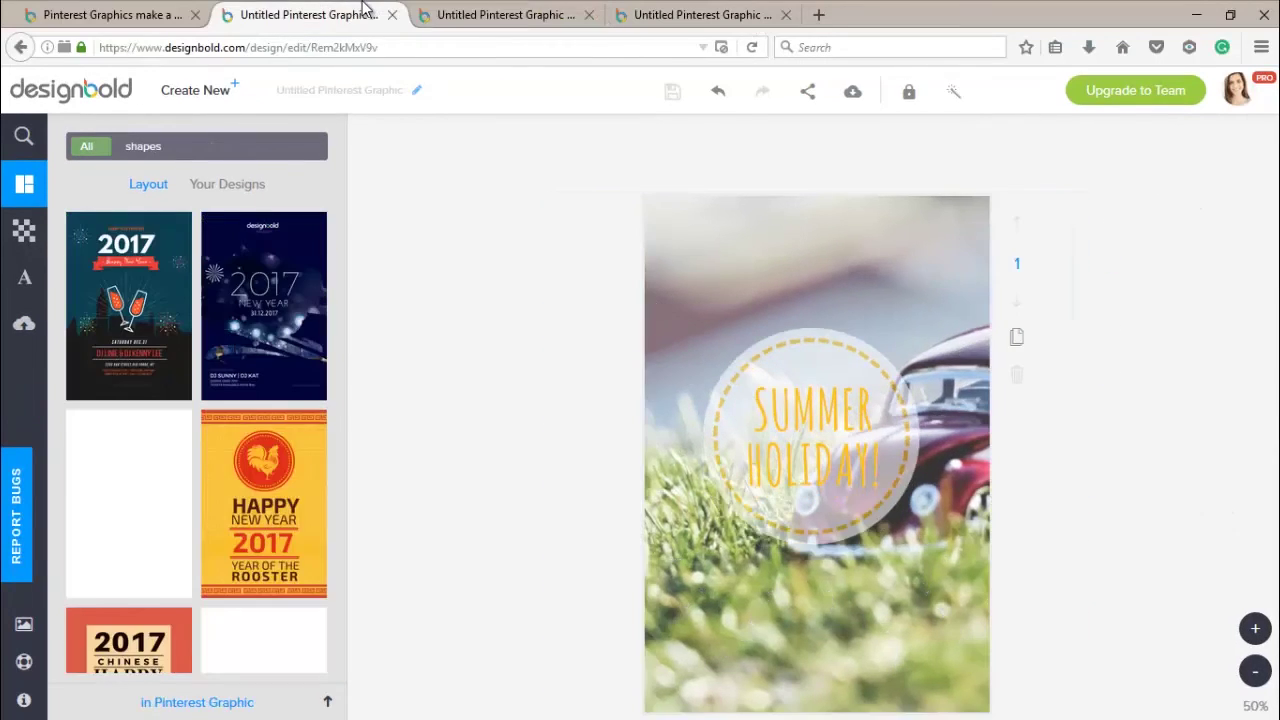